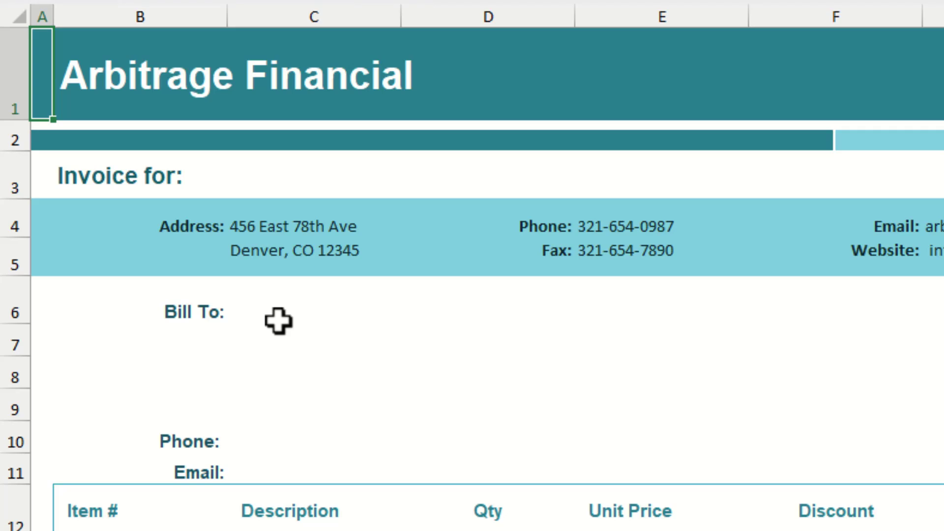
Type trial text '2 stickene' in C6 beside Bill To, then clear it and move to C7.
click(279, 319)
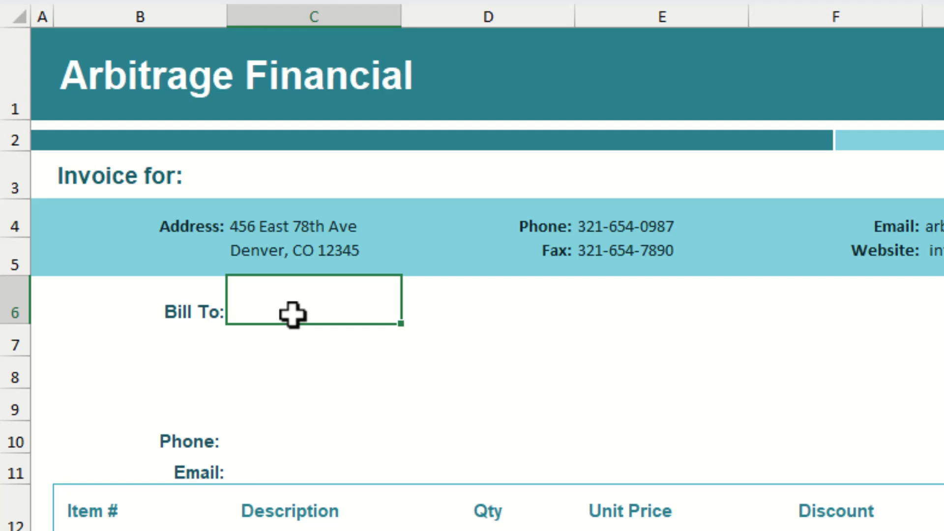
text(2 sticke)
text(ne)
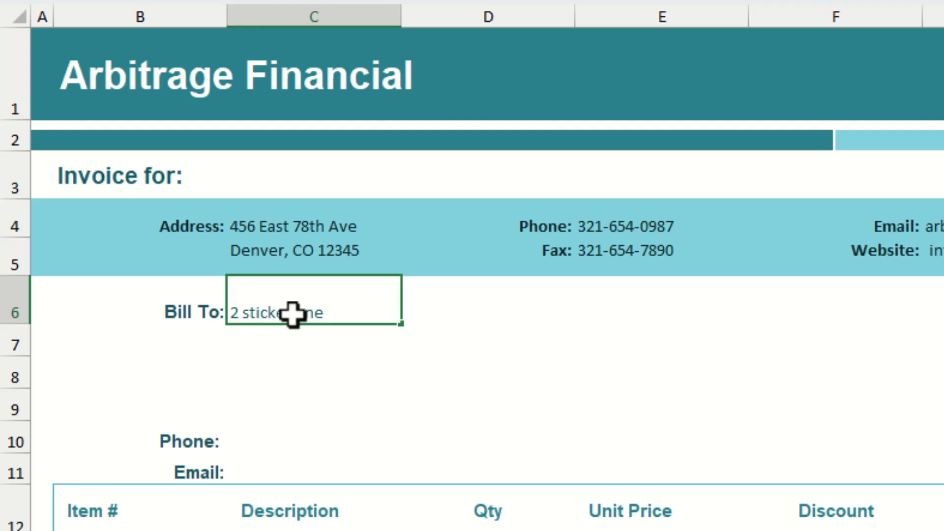
key(shift+Home)
key(BackSpace)
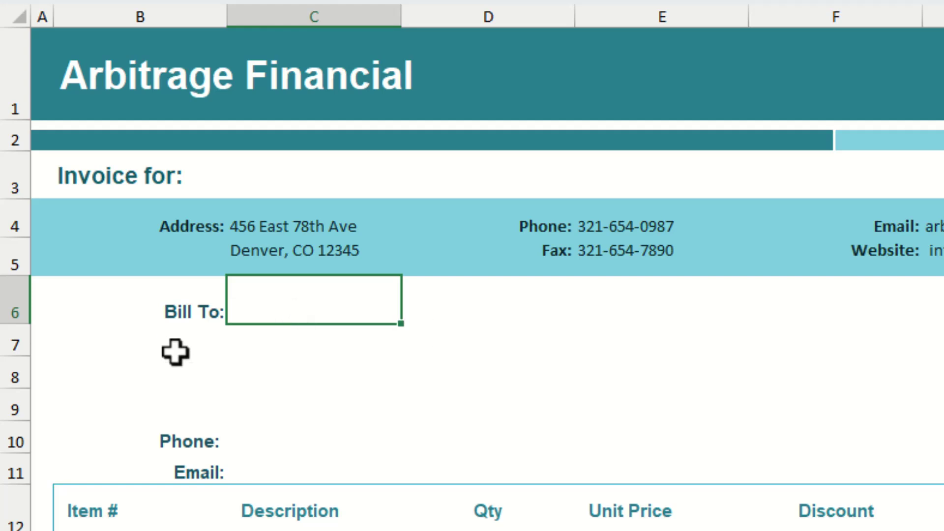
click(292, 344)
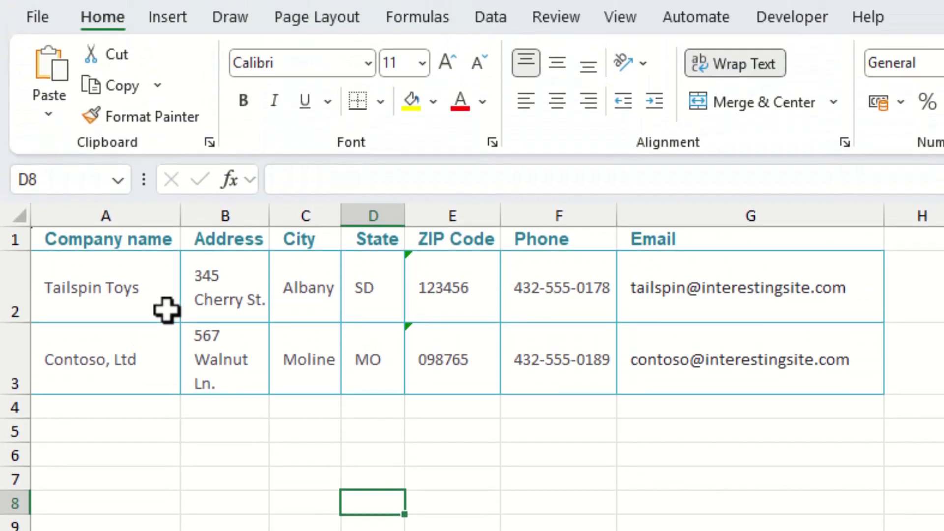
Convert the customer list A1:G3 into a table with a header row.
click(167, 111)
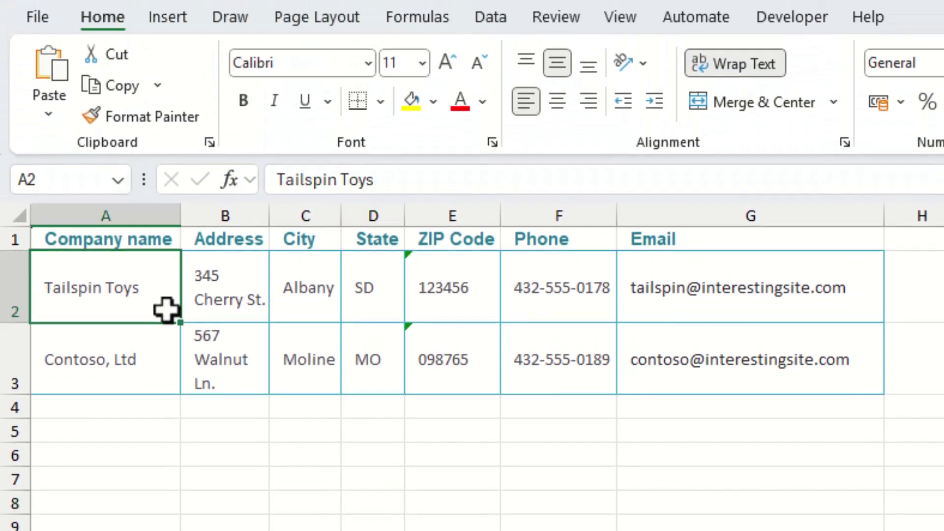
click(165, 19)
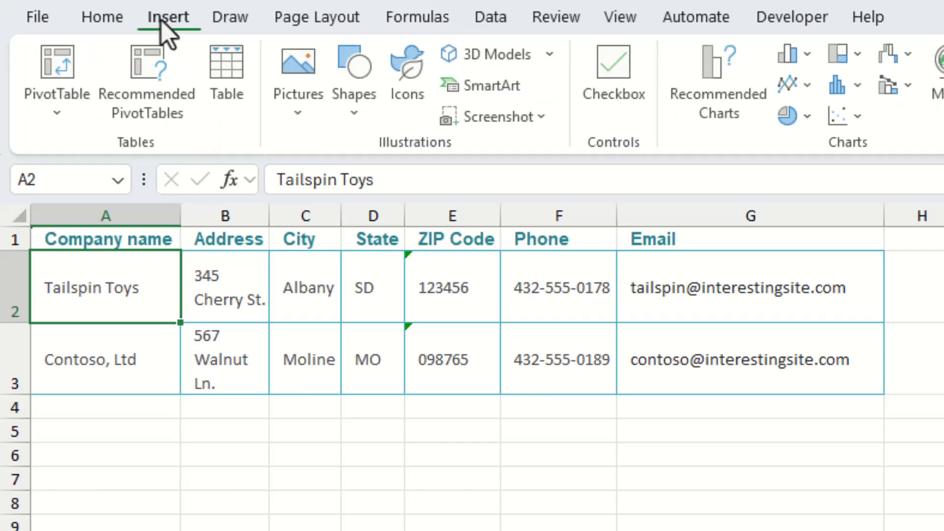
click(224, 93)
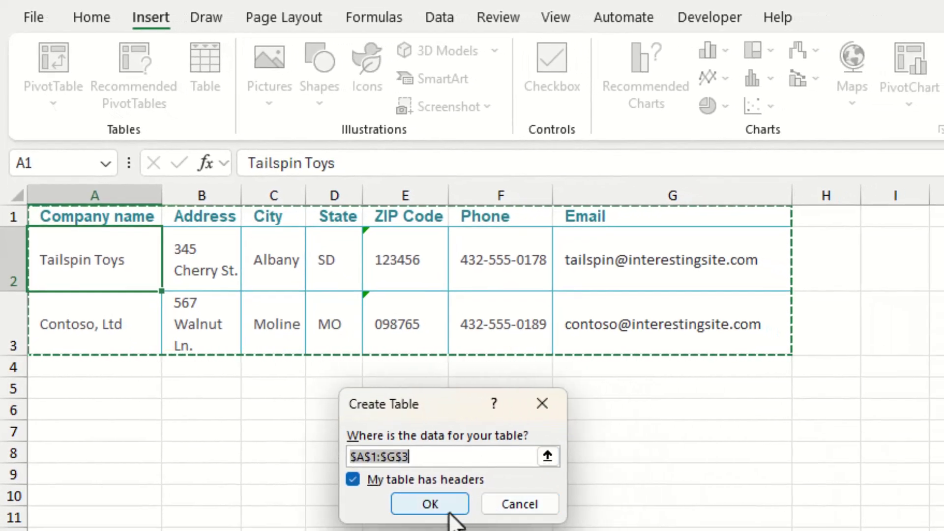
click(348, 480)
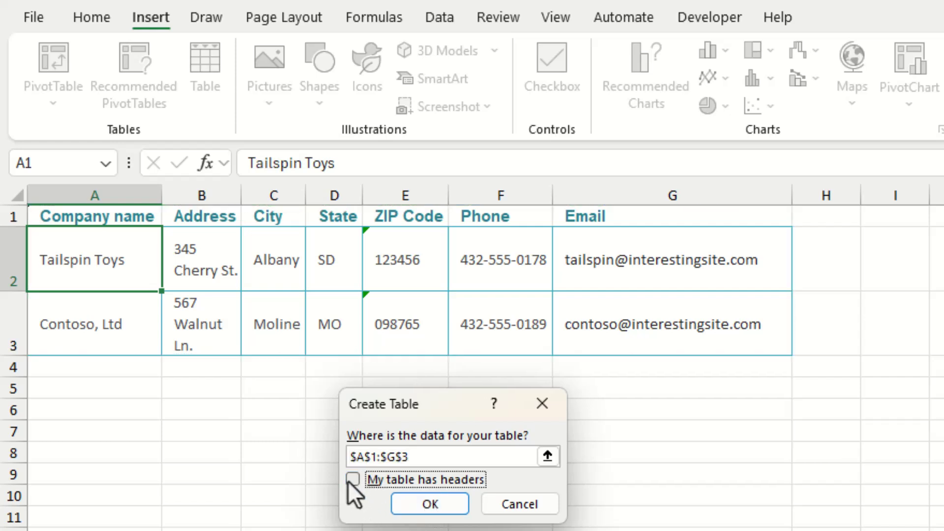
click(451, 511)
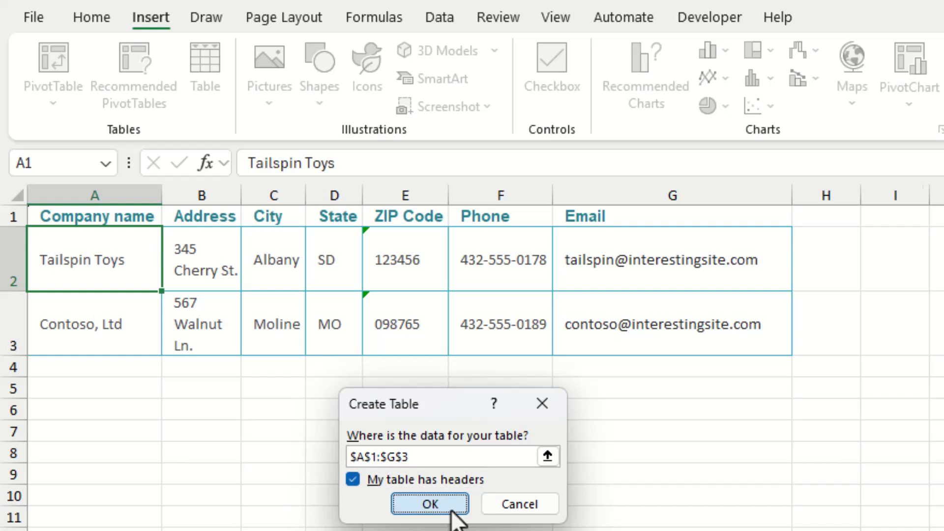
click(255, 208)
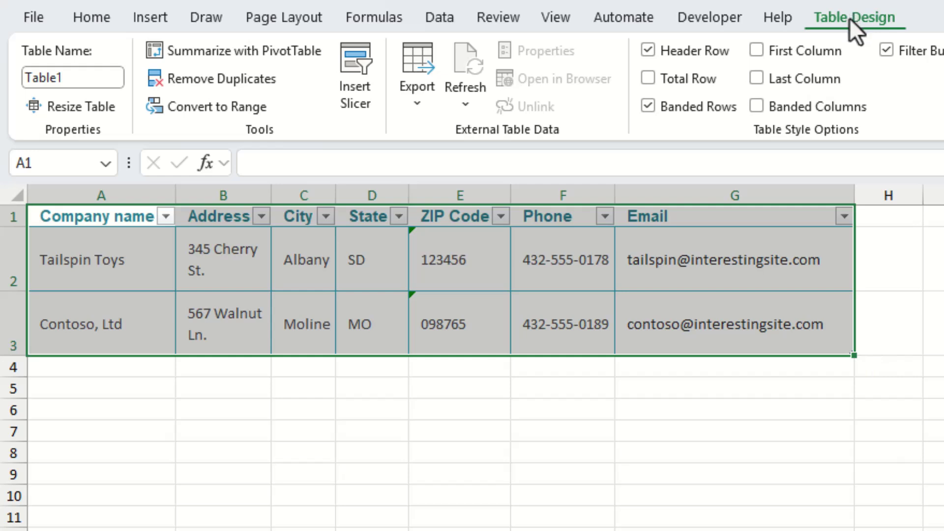
Rename the table from Table1 to customers.
click(99, 80)
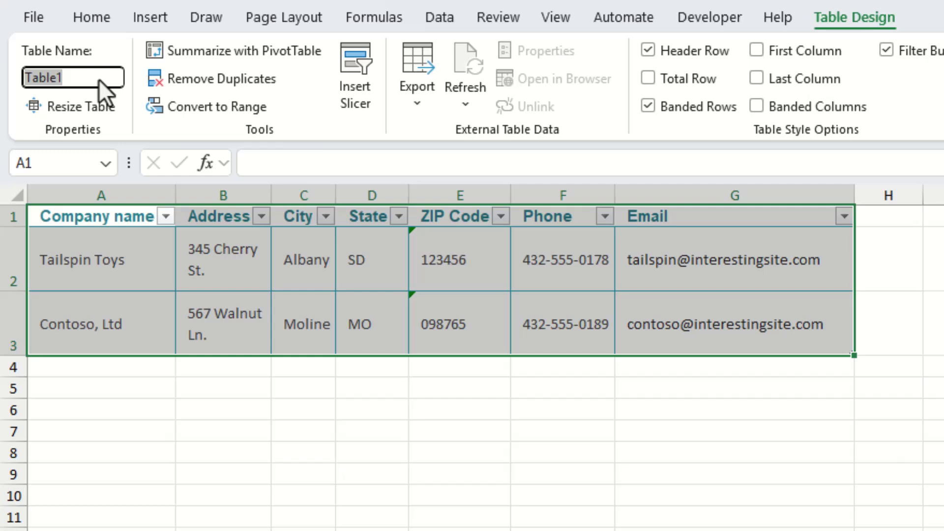
text(customers)
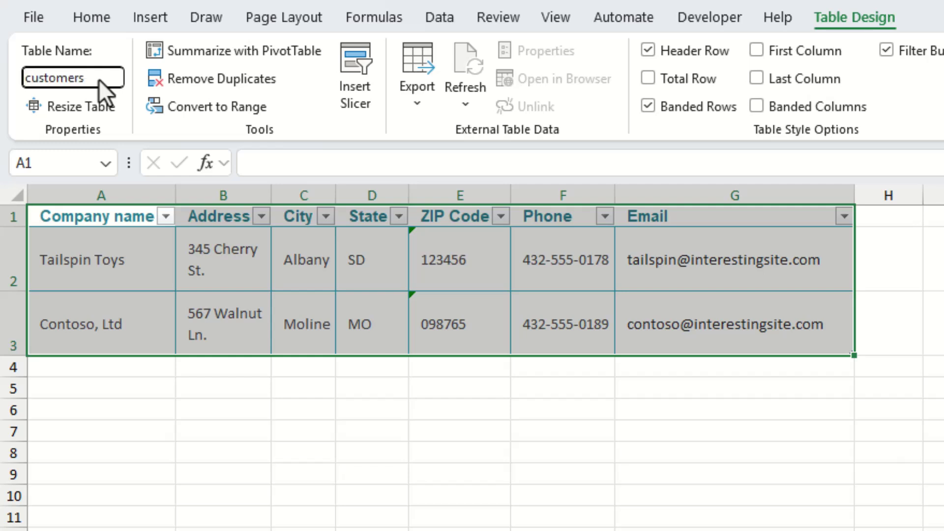
key(Return)
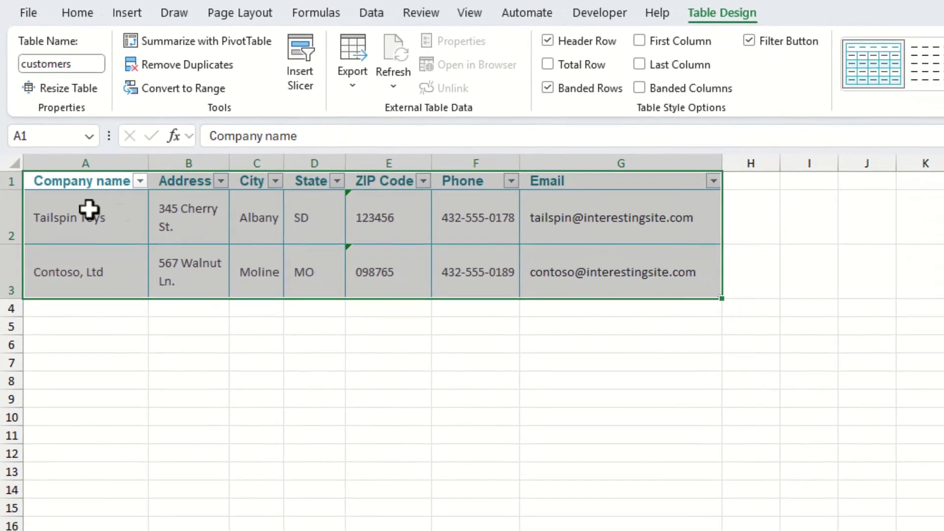
drag(89, 208, 69, 263)
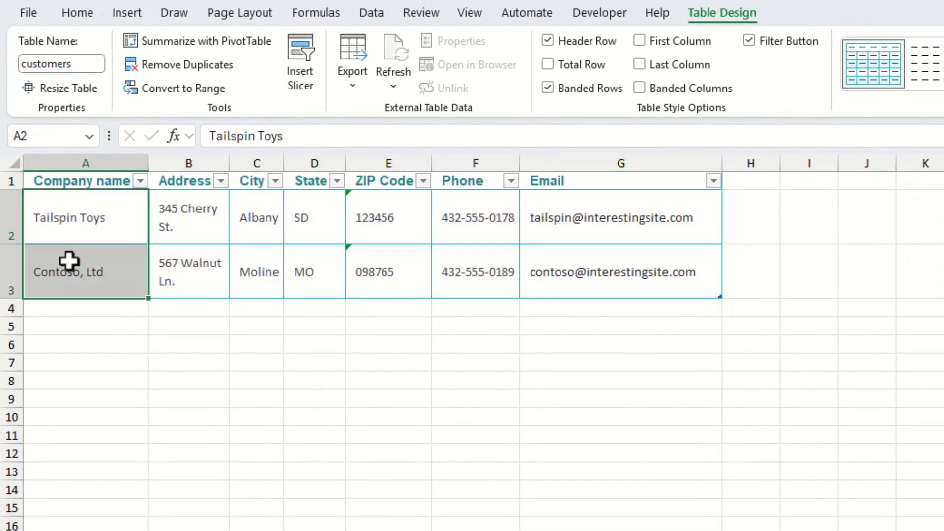
Enter =customers[Company name] in I2 so both company names spill into I2:I3.
click(786, 219)
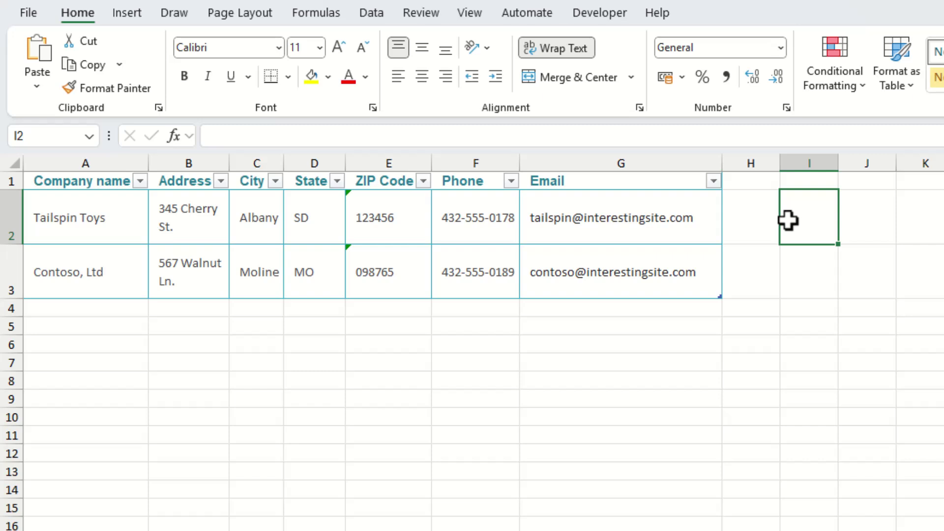
text(=)
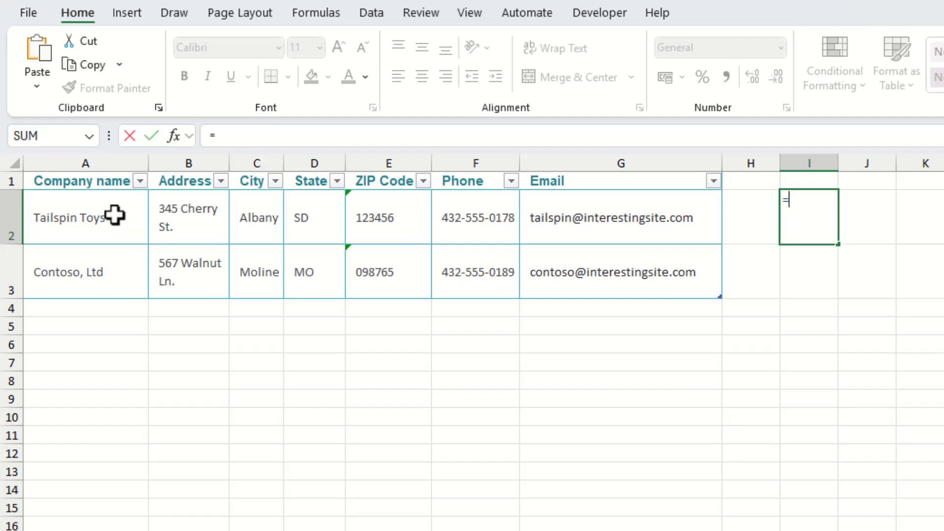
click(115, 223)
drag(115, 222, 109, 277)
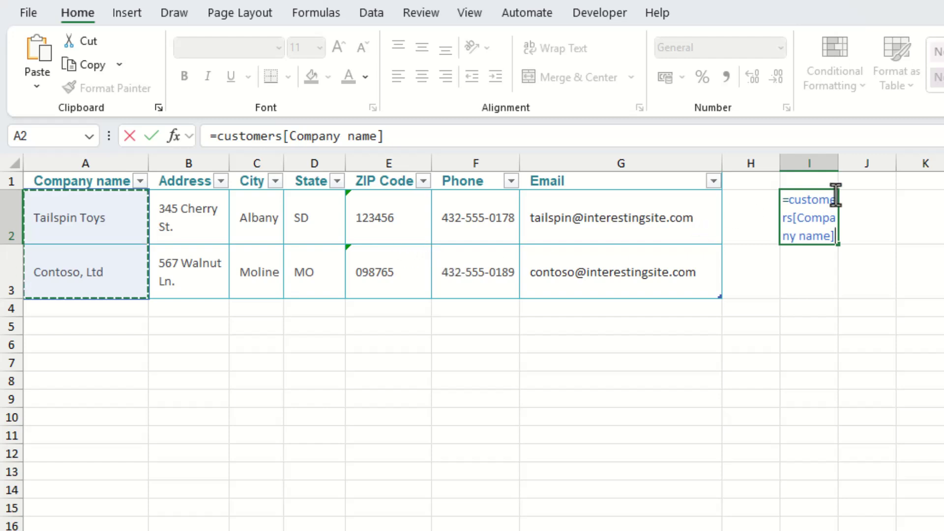
key(Return)
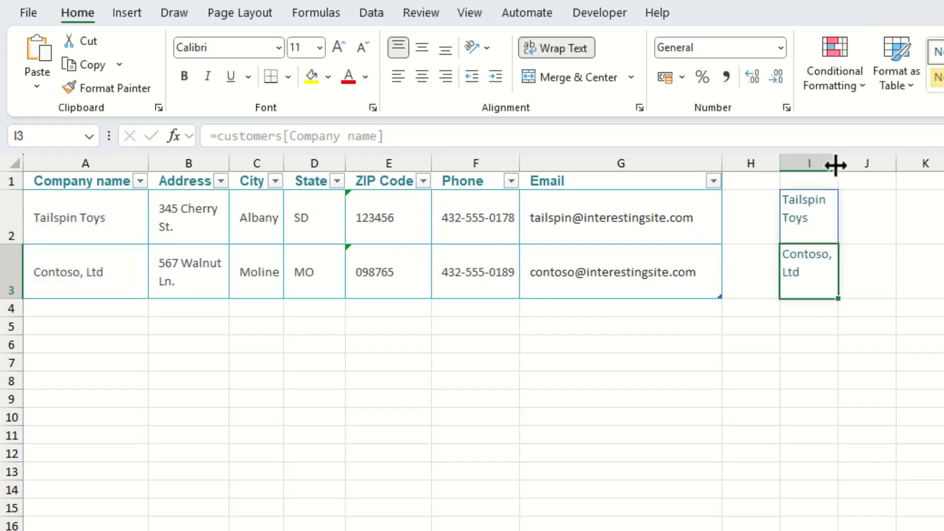
Widen column I to fit the spilled company names and select I2:I3.
drag(836, 165, 904, 162)
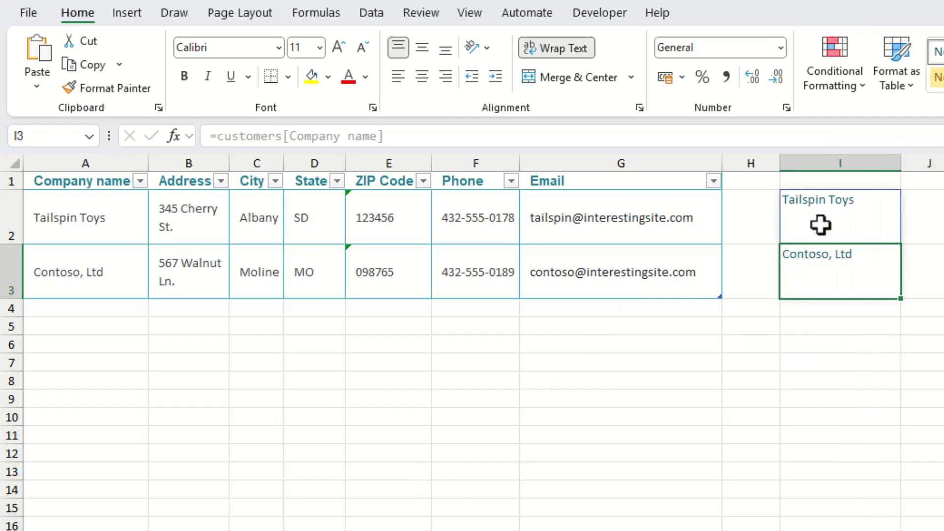
drag(820, 223, 832, 258)
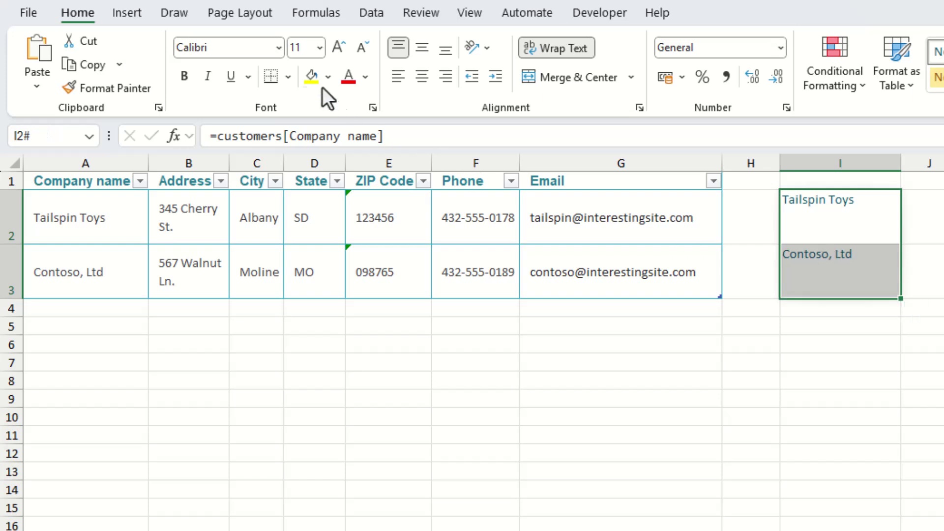
click(316, 14)
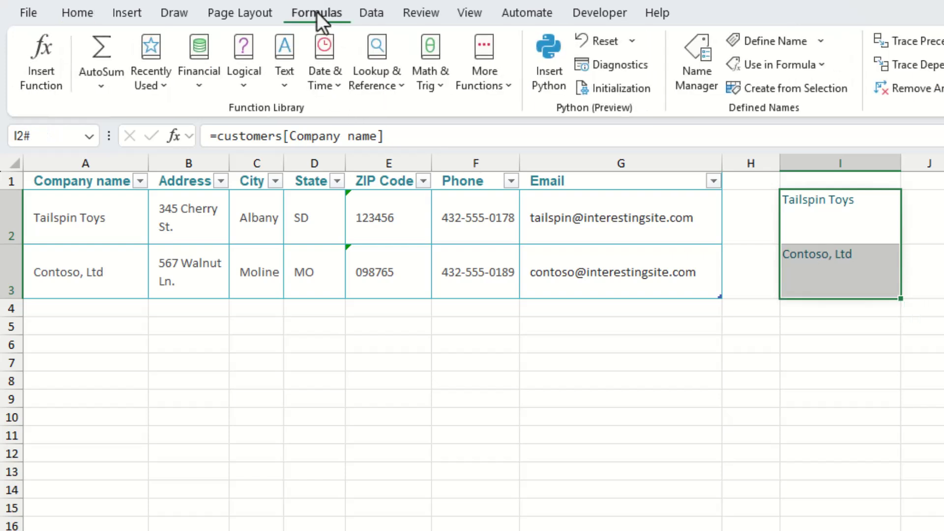
Start a new name, cancel it, then try editing the I2 formula and back out.
click(778, 44)
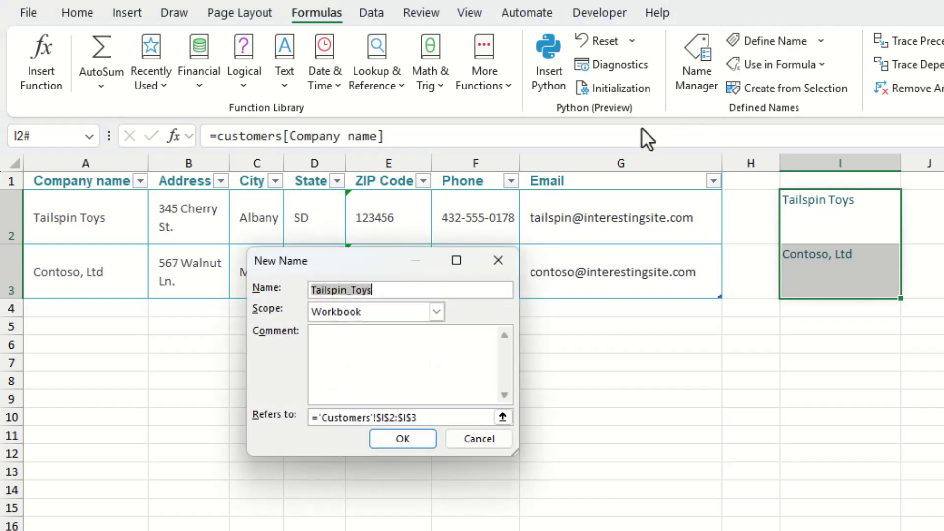
click(486, 440)
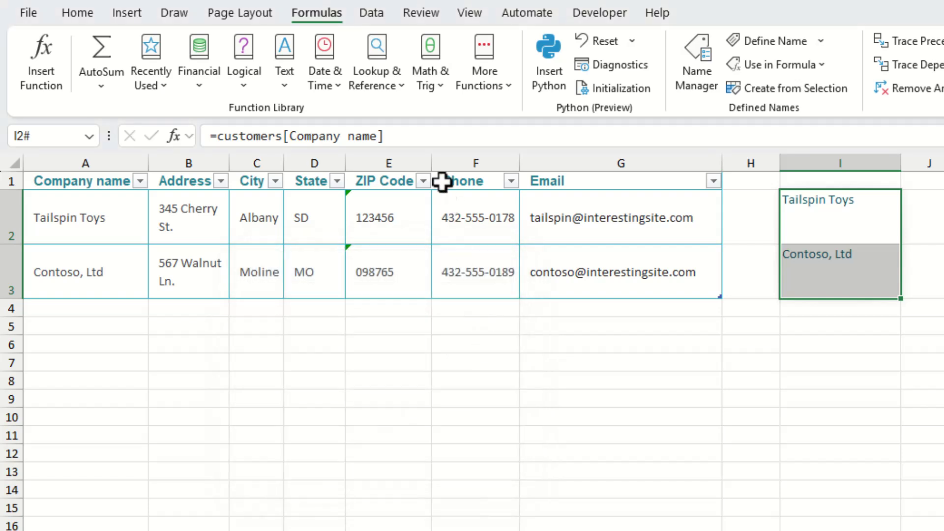
click(438, 142)
key(ctrl+a)
key(ctrl+c)
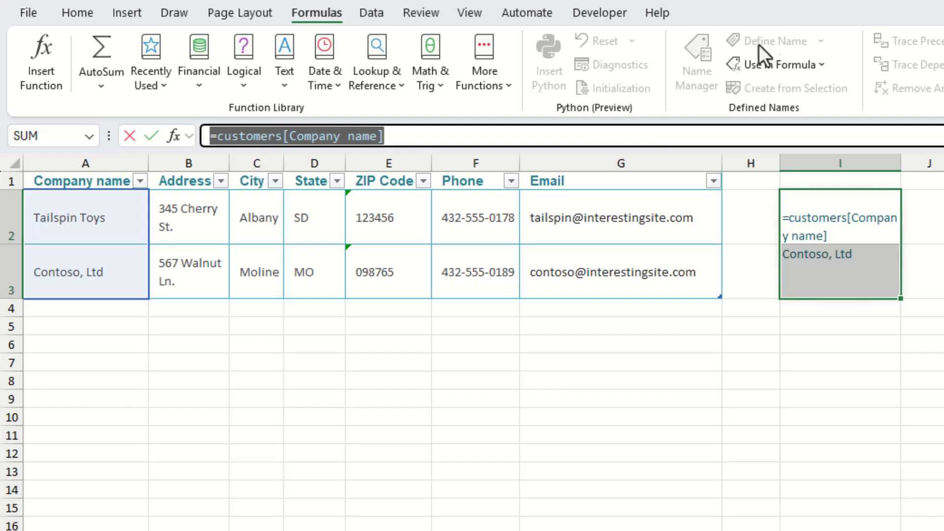
text(=)
click(864, 343)
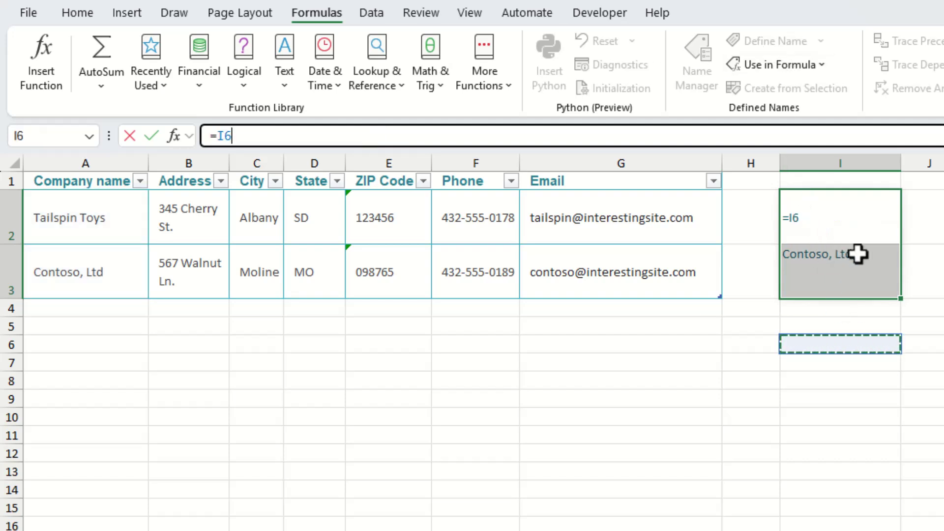
key(Escape)
Define the name Customer_Dropdown referring to =customers[Company name] instead of the I2:I3 range.
click(777, 44)
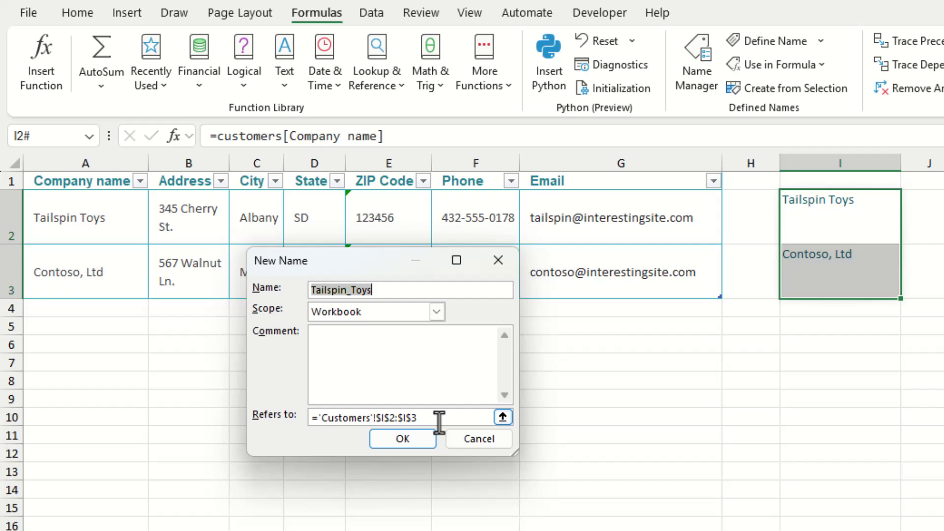
text(C)
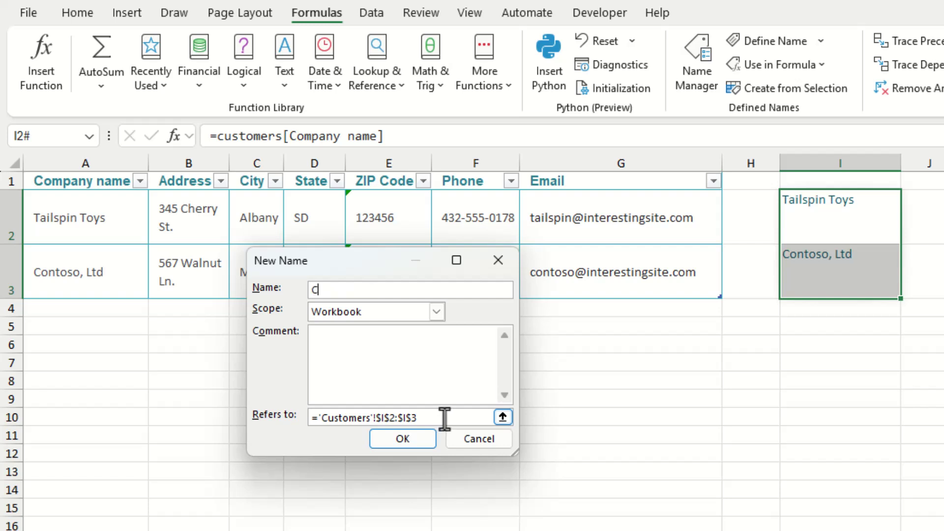
text(ustomer_Dropdown)
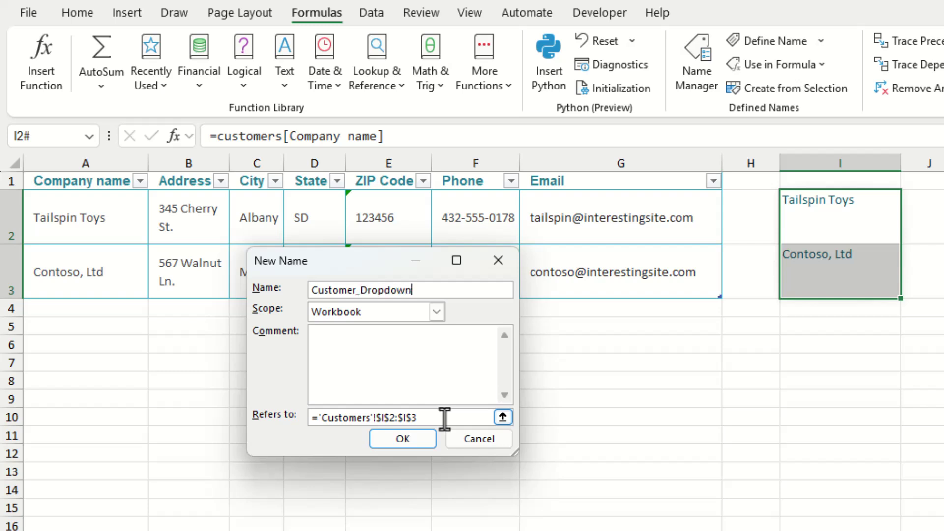
click(424, 417)
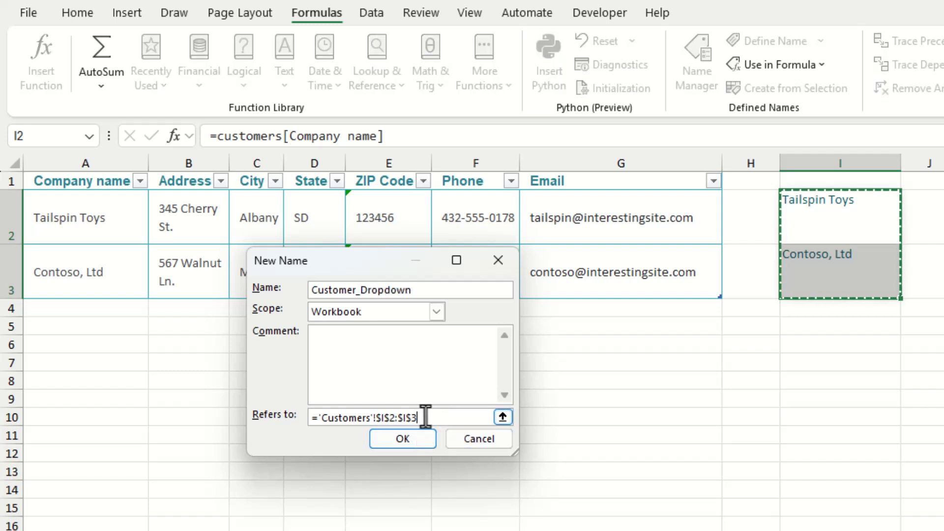
double_click(426, 416)
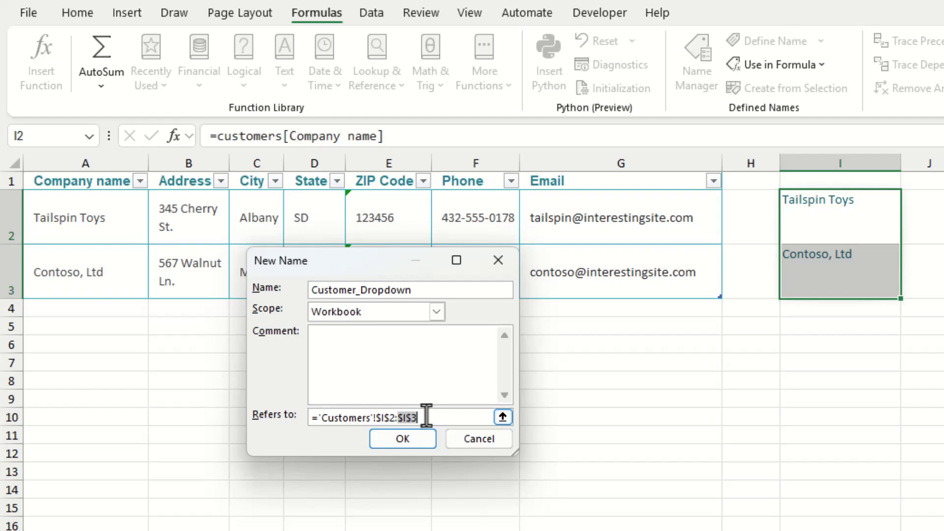
drag(426, 417, 246, 416)
key(ctrl+v)
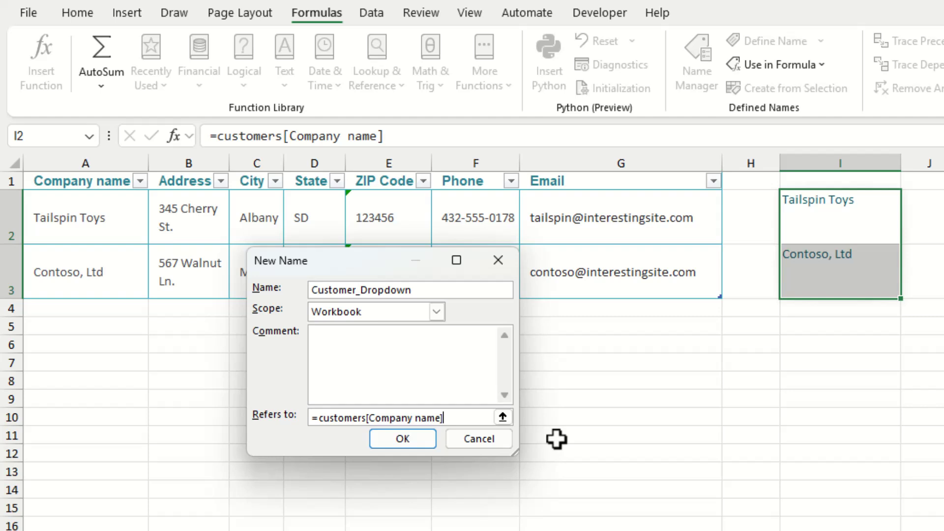
click(403, 438)
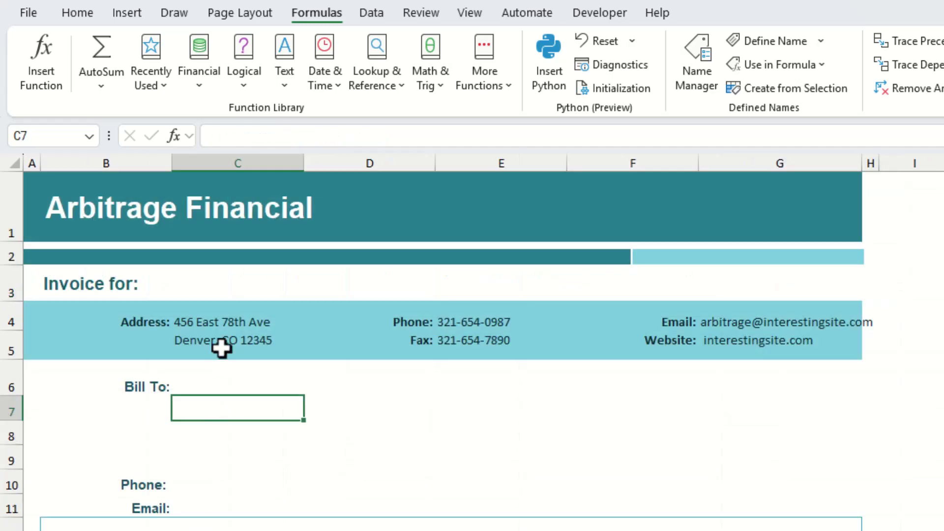
Give C3 a List data validation with source =Customer_Dropdown.
click(227, 284)
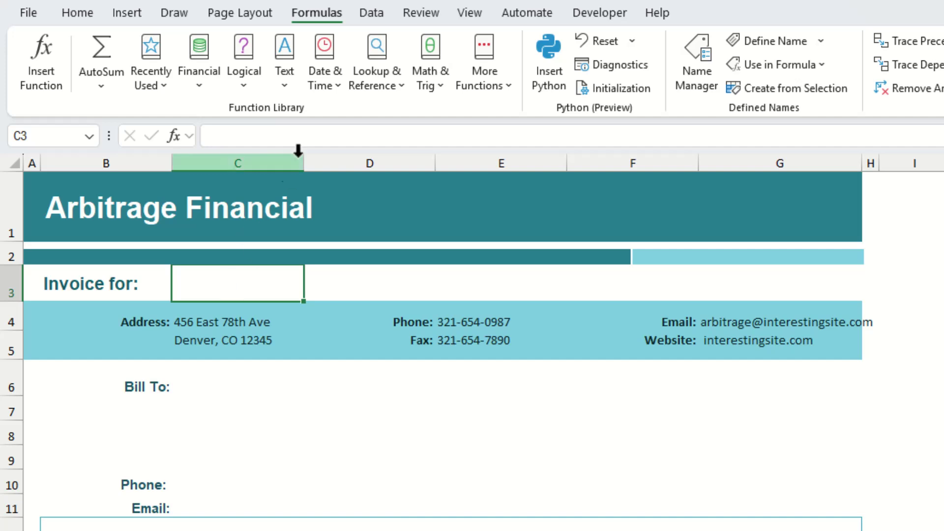
click(362, 11)
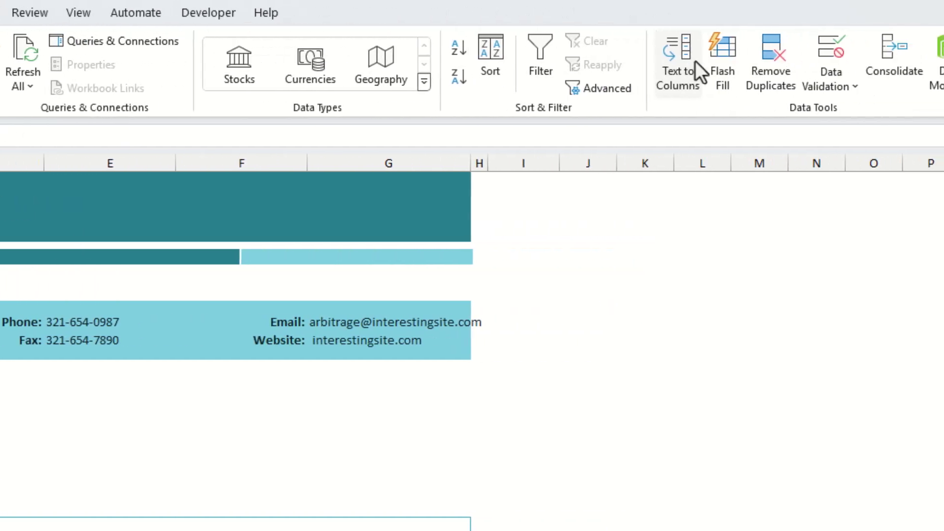
click(832, 49)
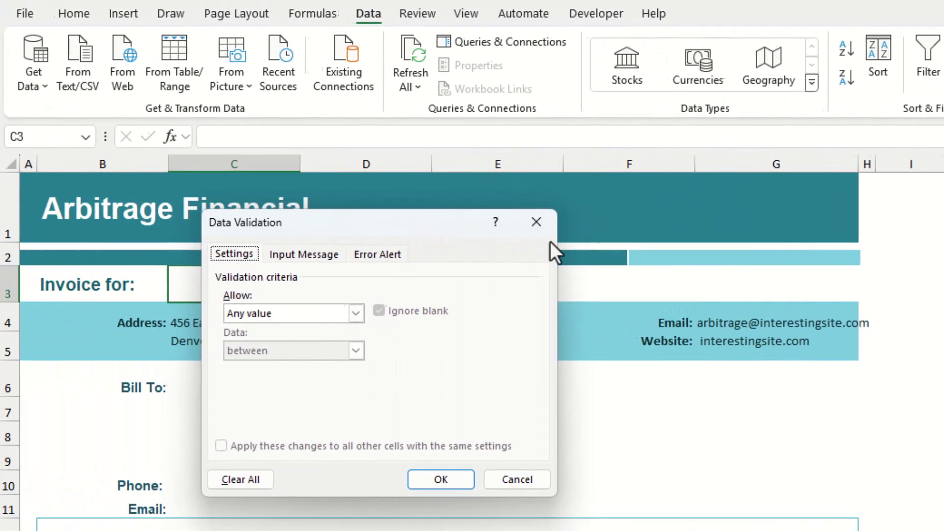
click(359, 313)
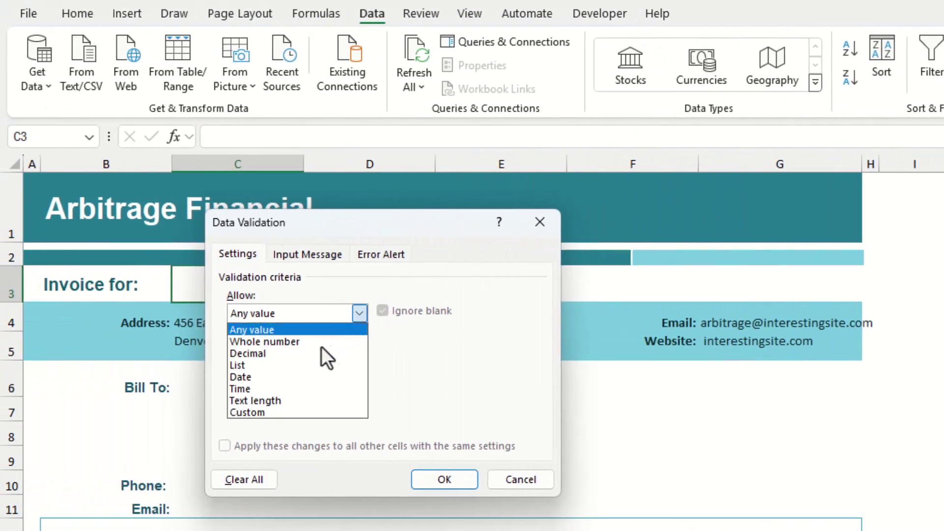
click(293, 364)
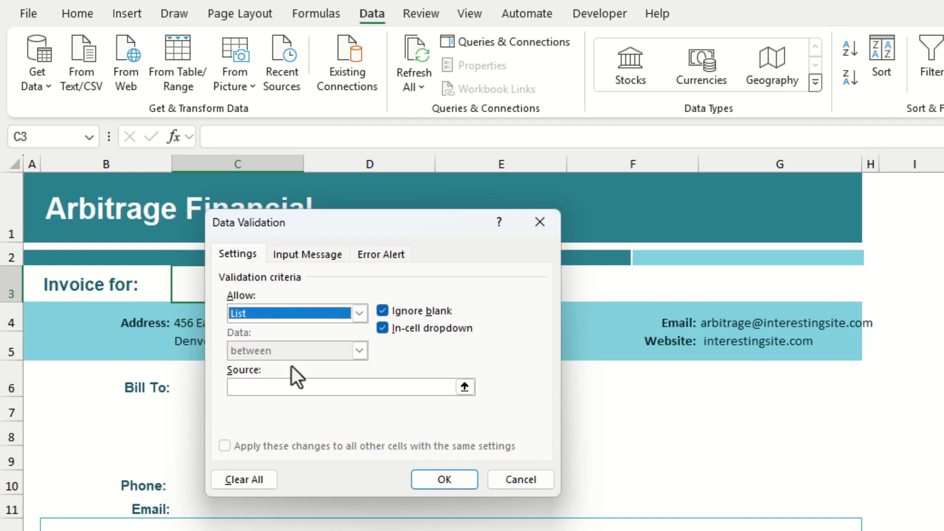
click(287, 386)
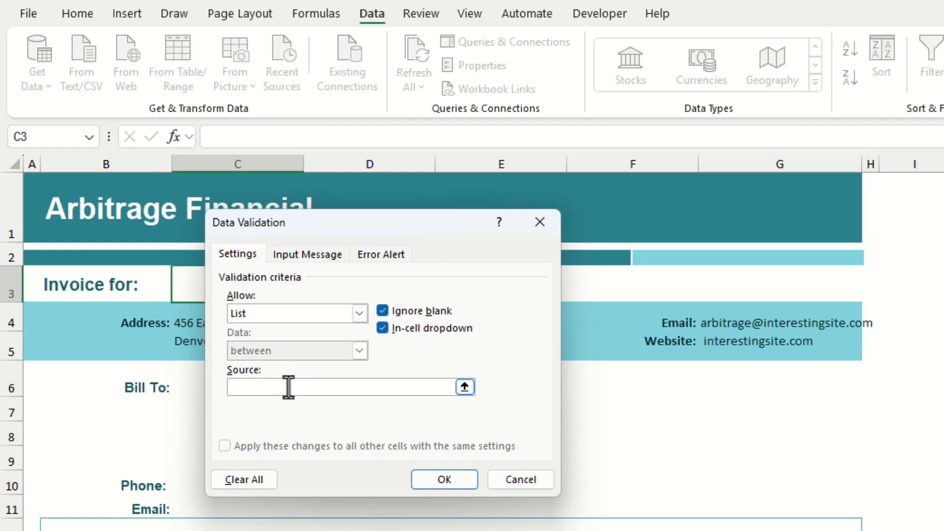
key(F3)
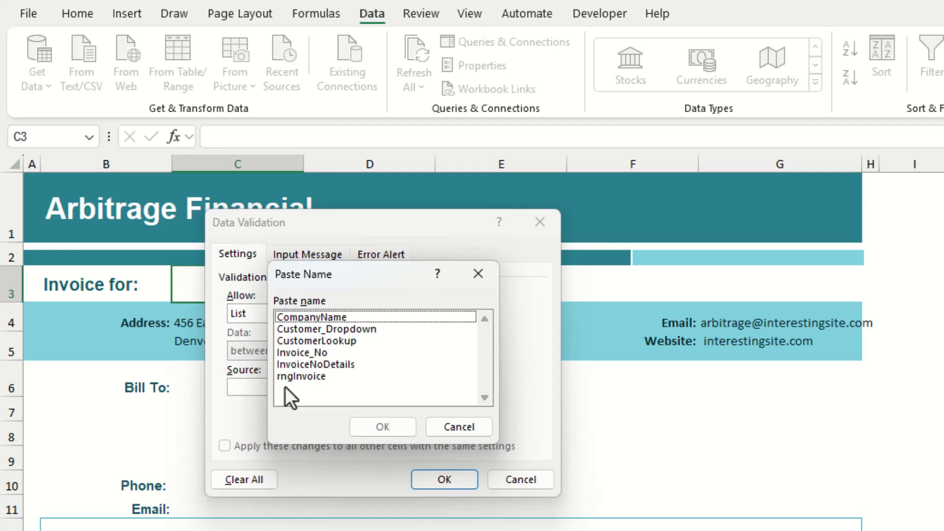
click(357, 330)
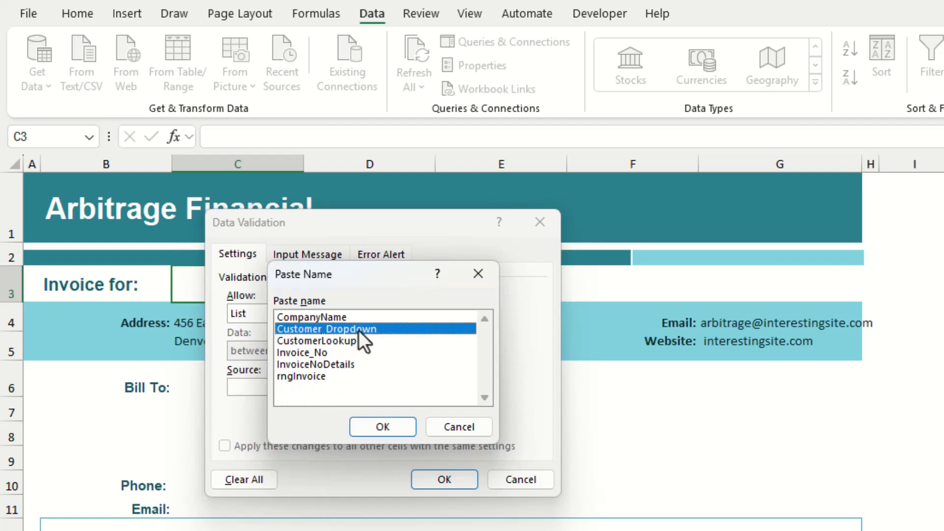
click(397, 429)
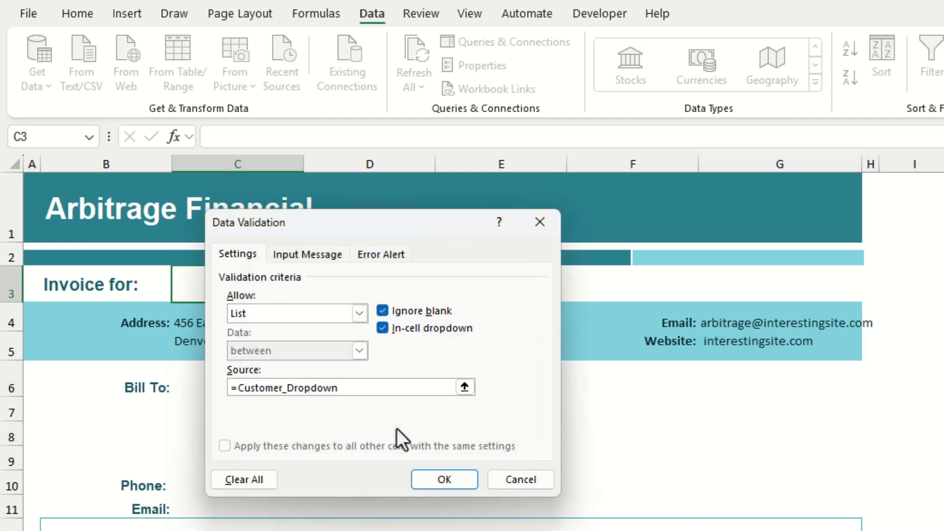
click(445, 479)
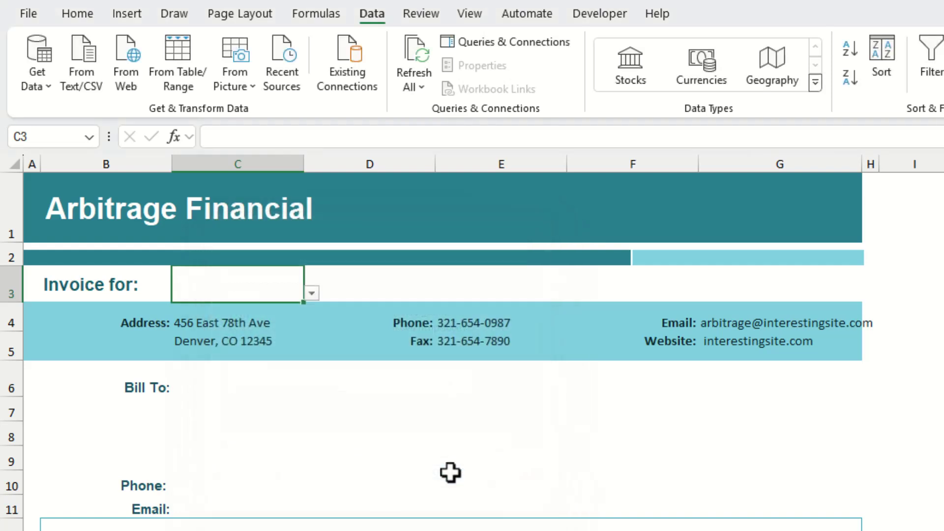
Pick Contoso, Ltd, then Tailspin Toys, then Contoso, Ltd again from C3's dropdown.
click(312, 294)
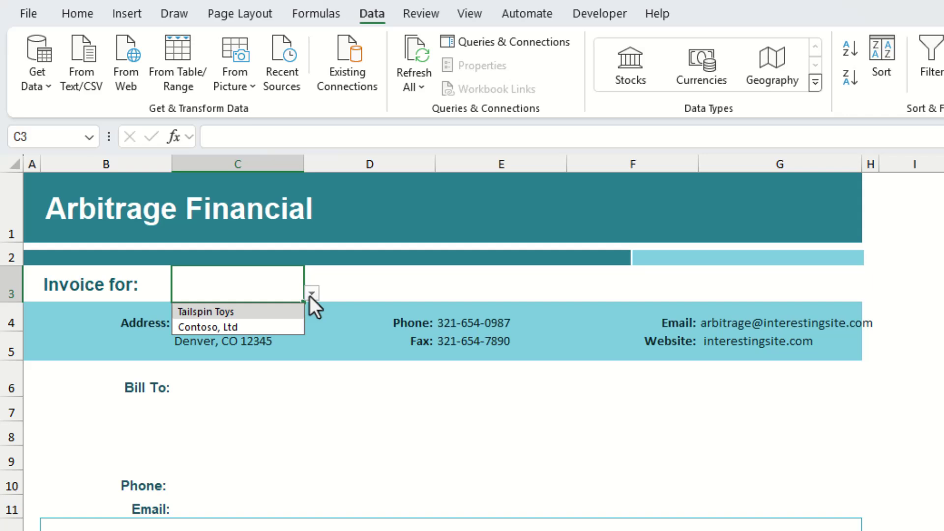
click(263, 324)
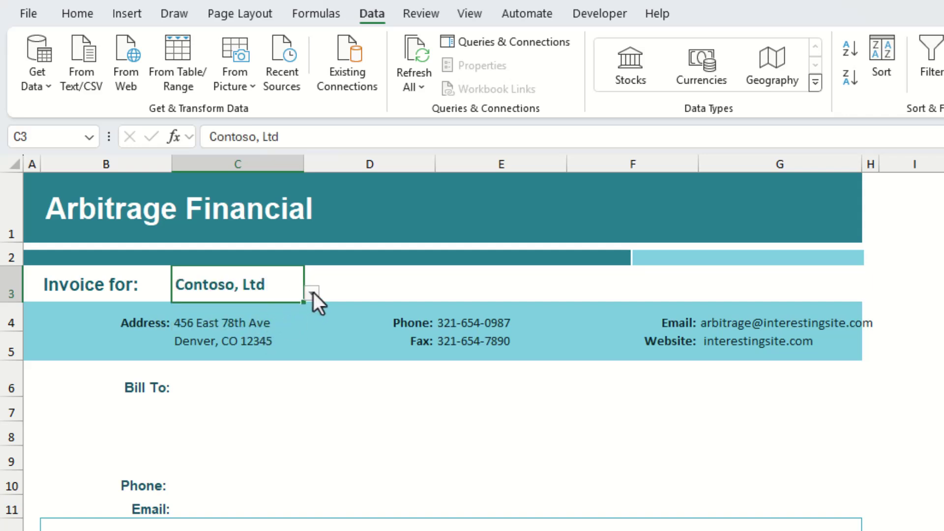
click(312, 294)
click(264, 311)
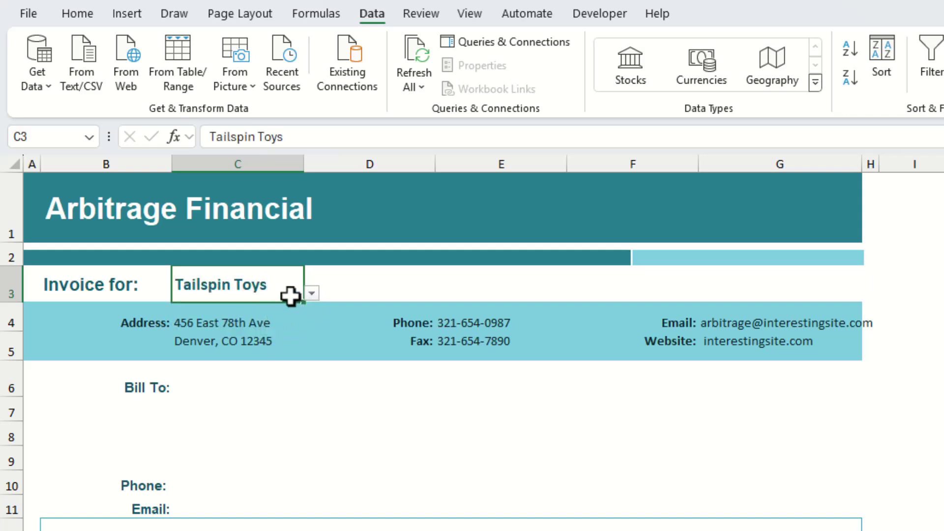
click(312, 293)
click(266, 323)
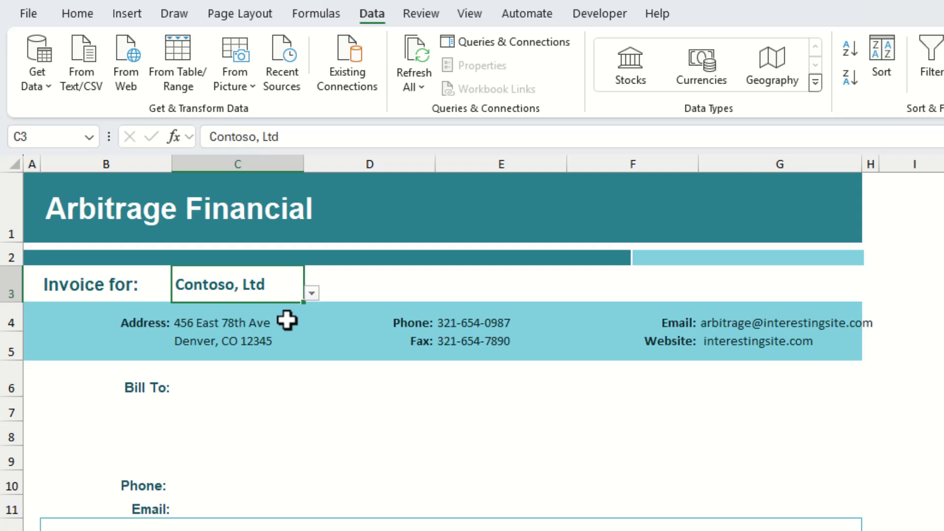
Add a 'test line' company in A4 of the customers table, then return to the invoice.
key(ctrl+Page_Down)
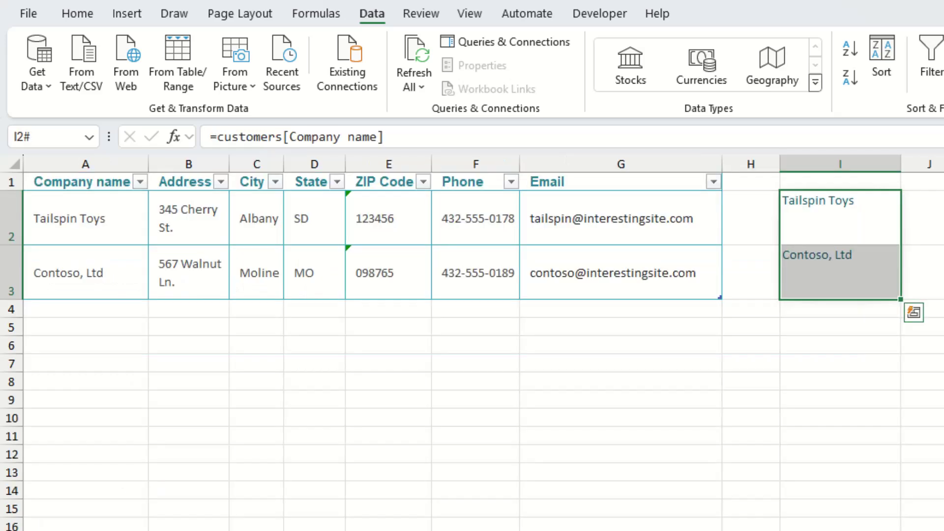
click(102, 313)
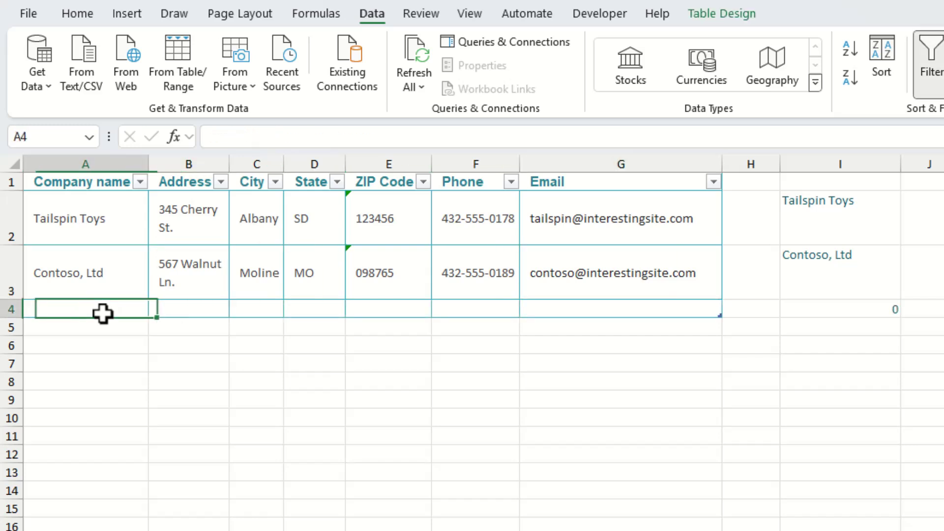
text(test)
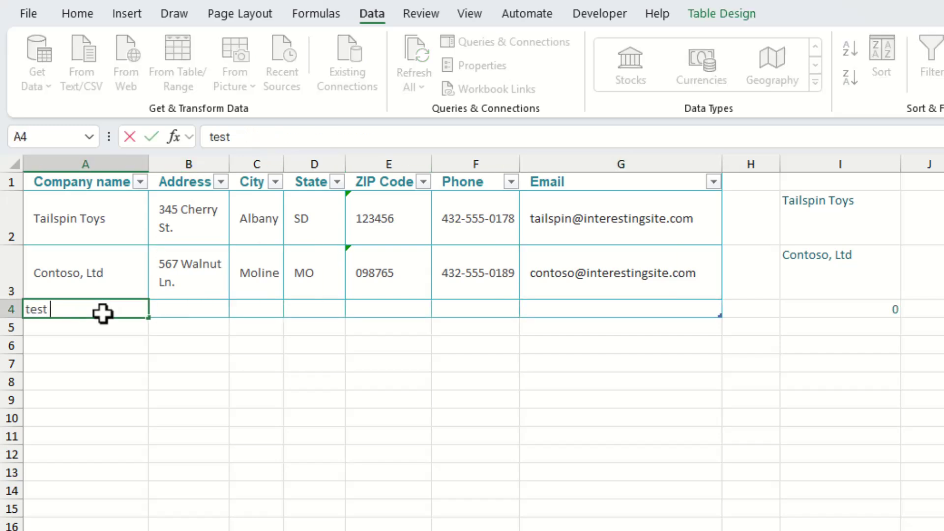
text( line)
key(Tab)
click(125, 453)
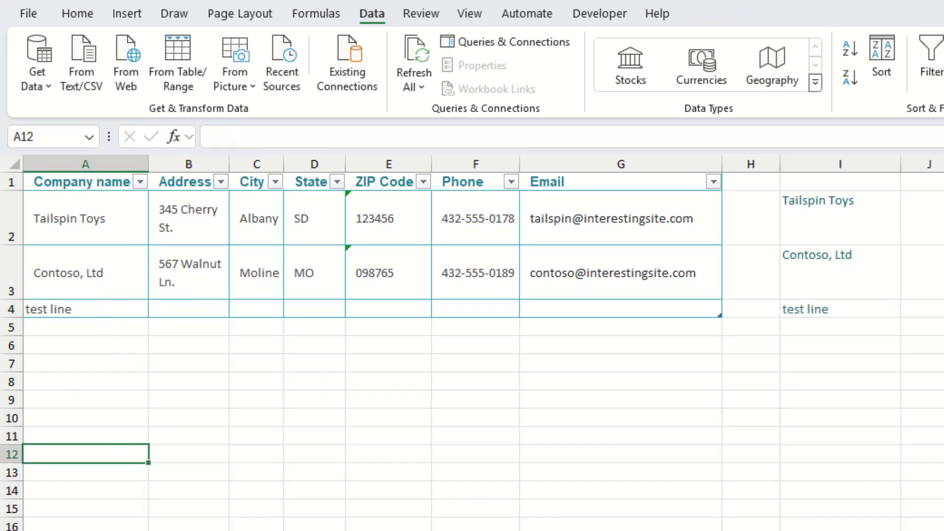
key(ctrl+Page_Down)
Try test line and Contoso, Ltd in C3's dropdown, settling on Tailspin Toys.
click(313, 294)
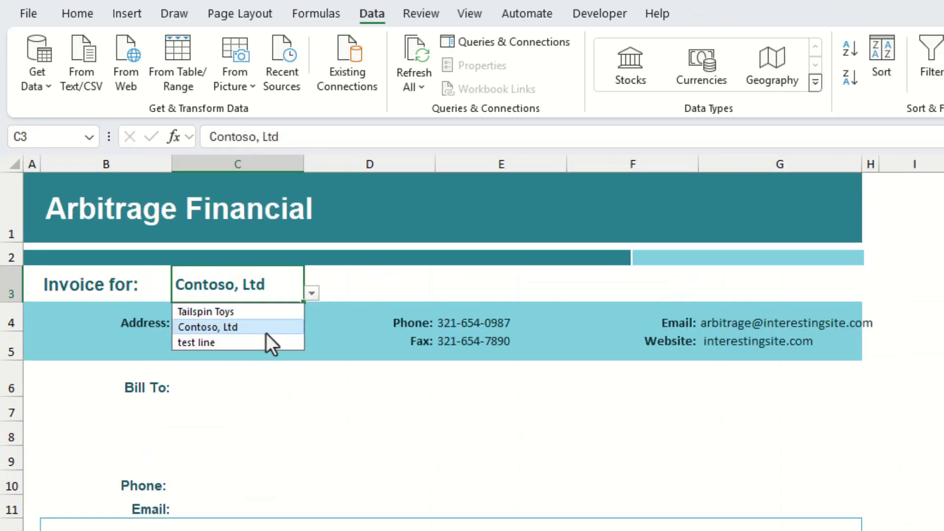
click(255, 341)
click(310, 293)
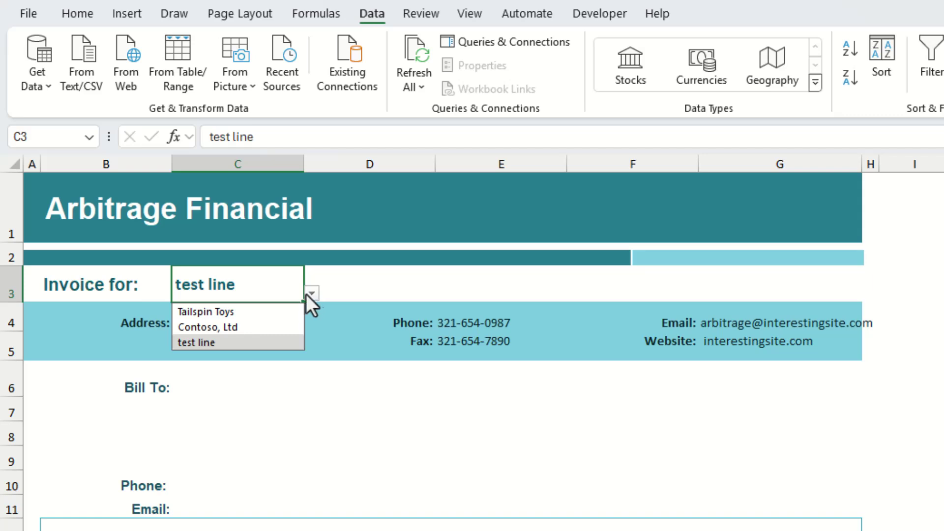
click(256, 325)
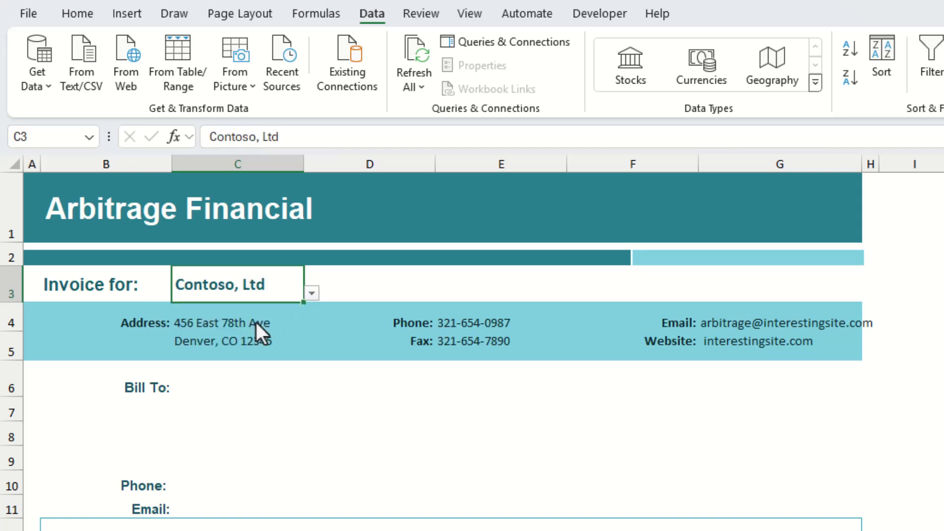
click(312, 293)
click(278, 312)
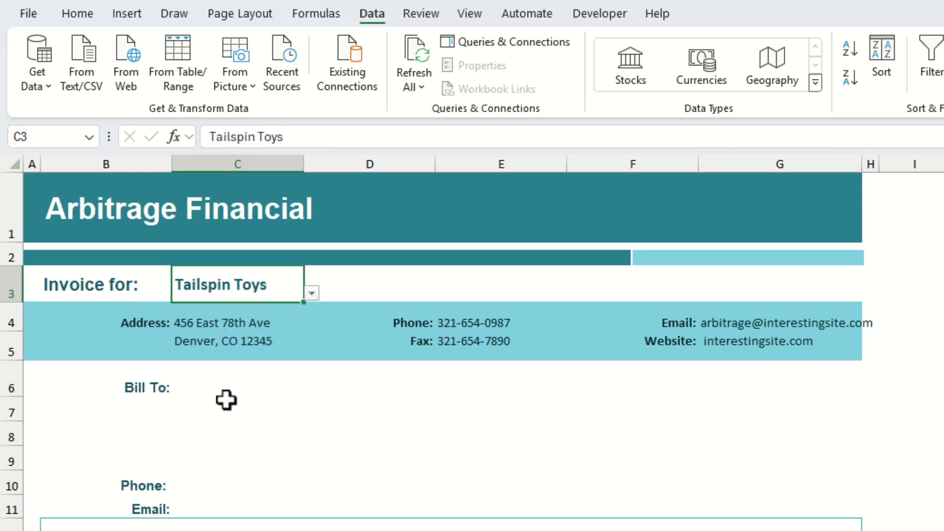
click(195, 387)
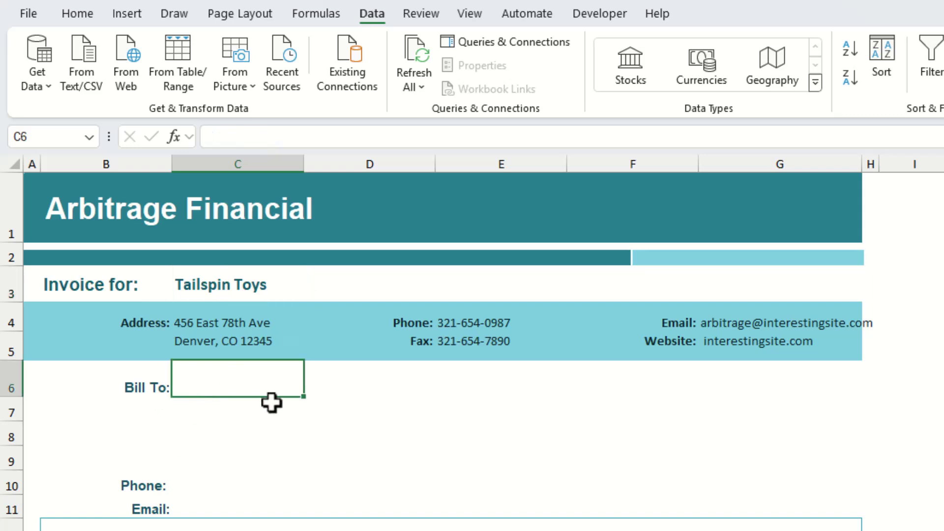
Retype a misspelled attempt as =VLOOKUP(C3, in C6, then go to the Customers sheet.
text(=vookup)
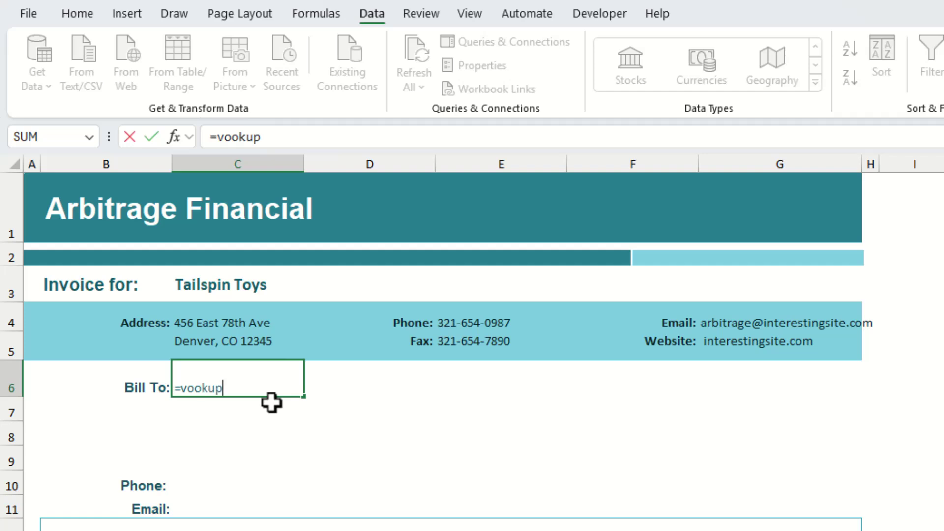
key(Tab)
click(239, 387)
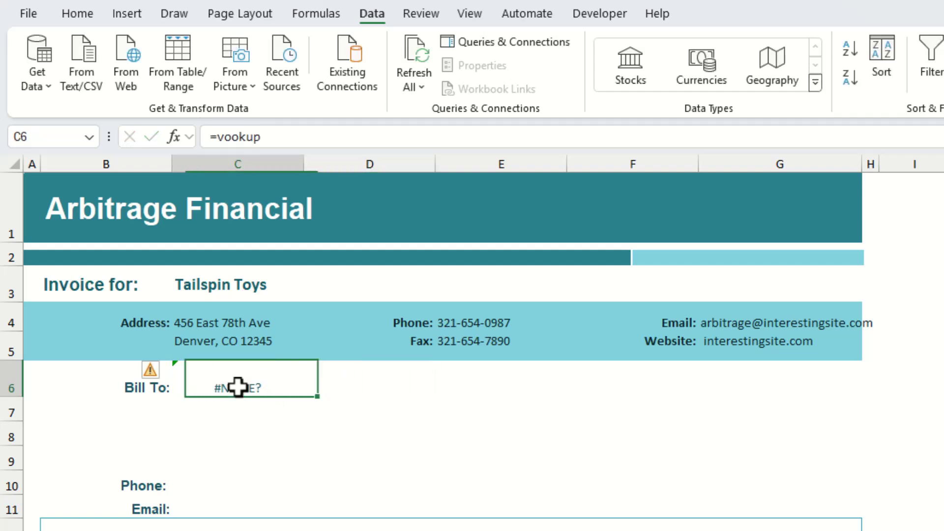
key(BackSpace)
text(=)
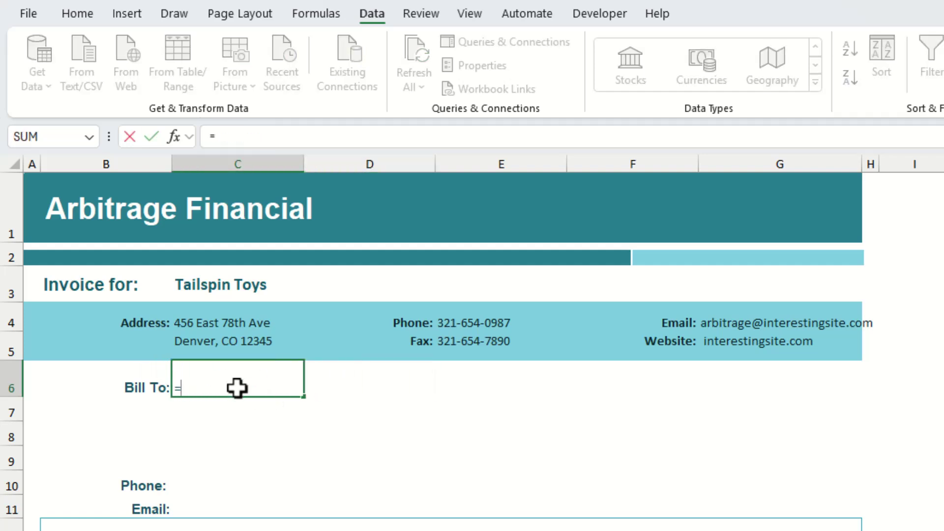
text(v)
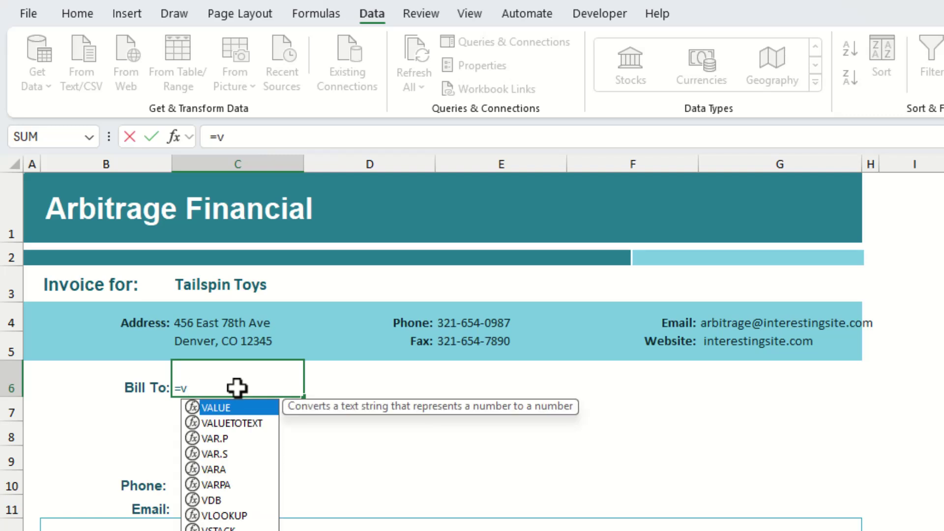
text(look)
key(Tab)
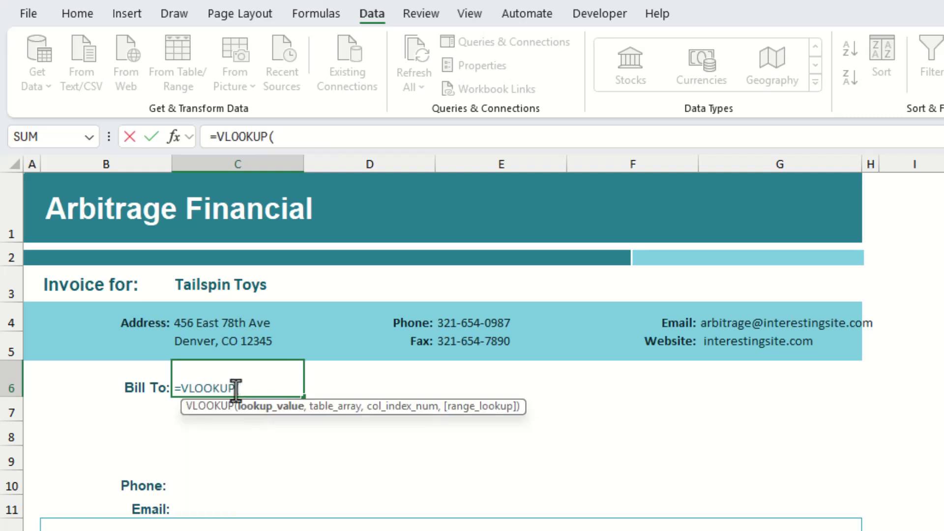
click(220, 283)
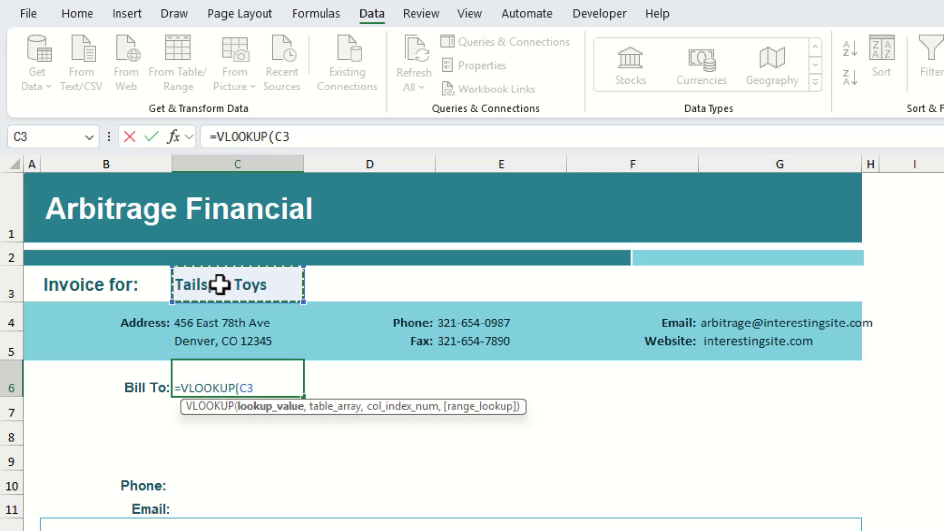
text(,)
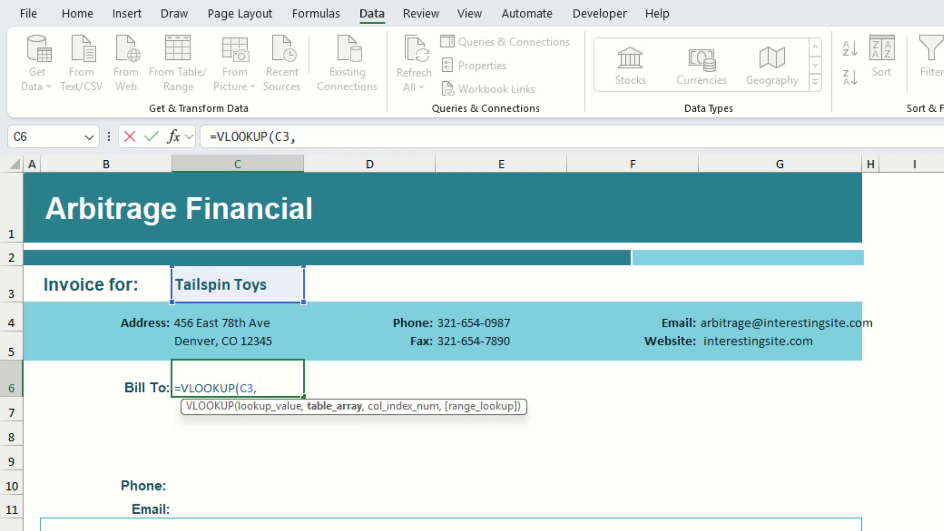
key(ctrl+Page_Down)
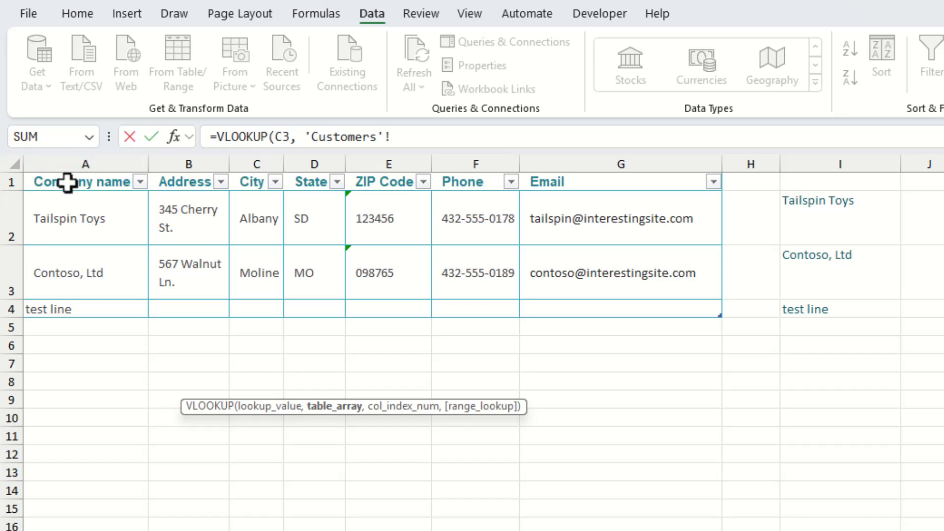
Use the customers table as the lookup array in place of columns A:G.
drag(64, 164, 618, 175)
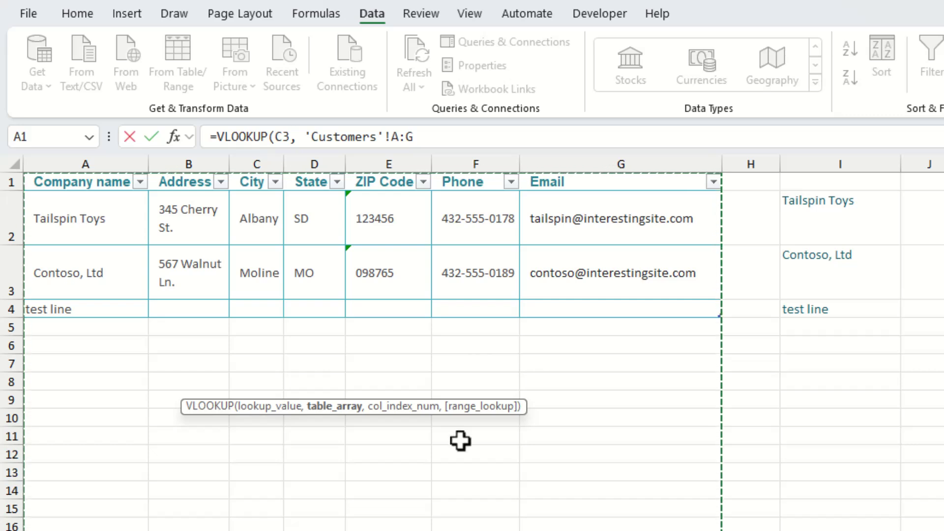
text(,)
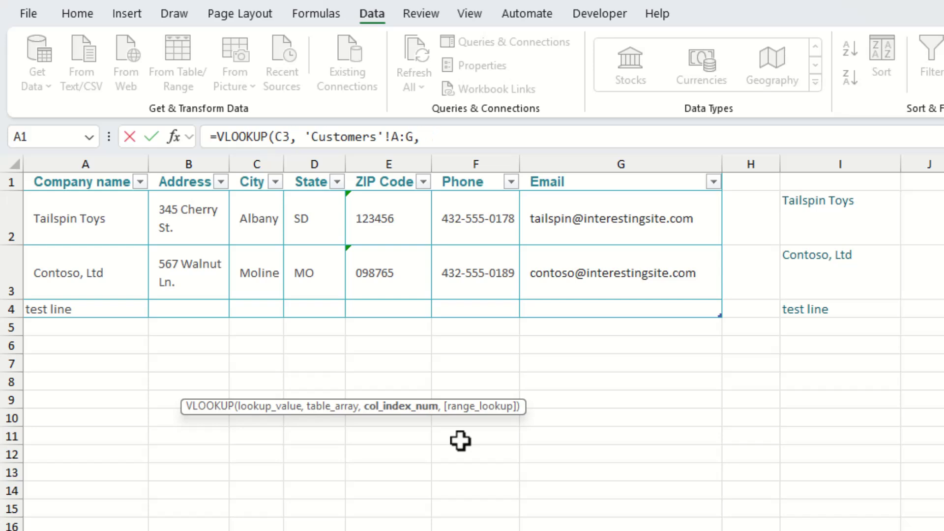
key(BackSpace)
key(BackSpace)
key(BackSpace)
key(BackSpace)
key(BackSpace)
key(BackSpace)
key(BackSpace)
key(BackSpace)
key(BackSpace)
key(BackSpace)
key(BackSpace)
key(BackSpace)
key(BackSpace)
key(BackSpace)
key(BackSpace)
key(BackSpace)
key(BackSpace)
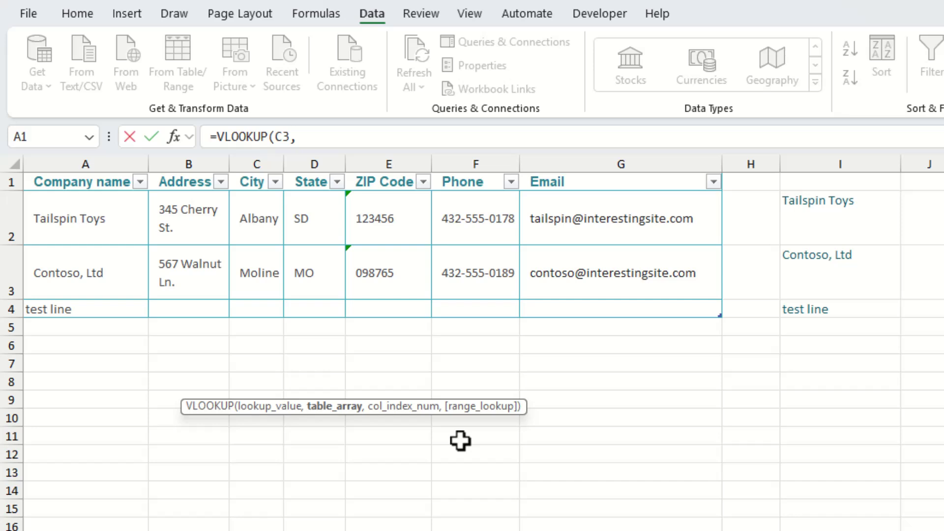
text(cus)
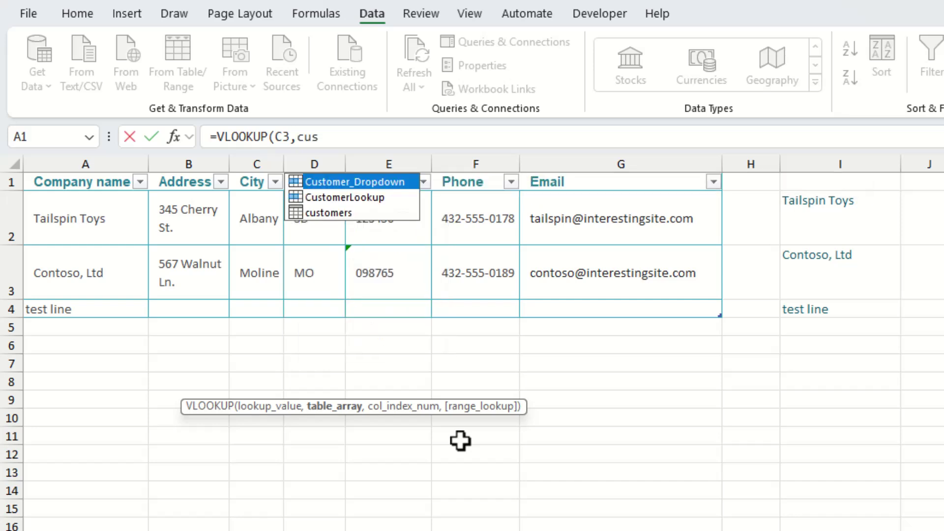
key(Down)
key(Down)
key(Tab)
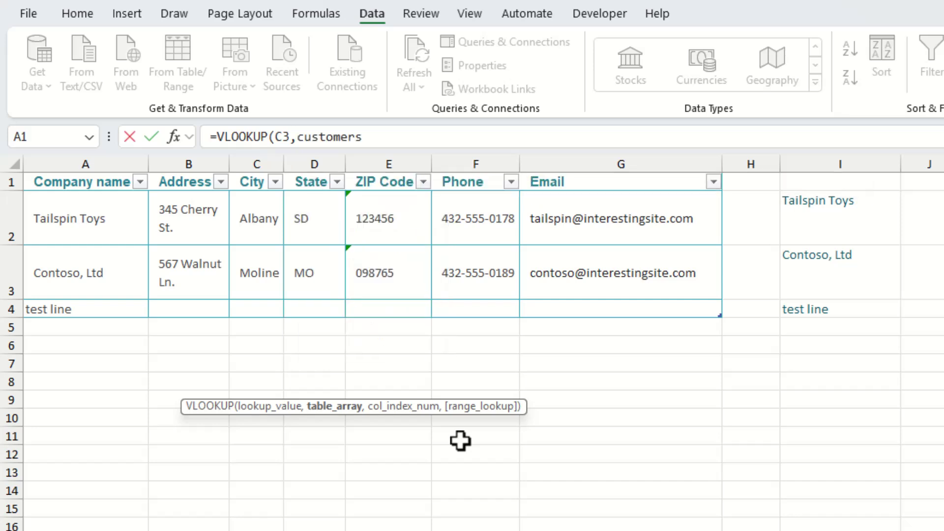
Finish the lookup with column 2 and FALSE for an exact match, showing 345 Cherry St.
text(,)
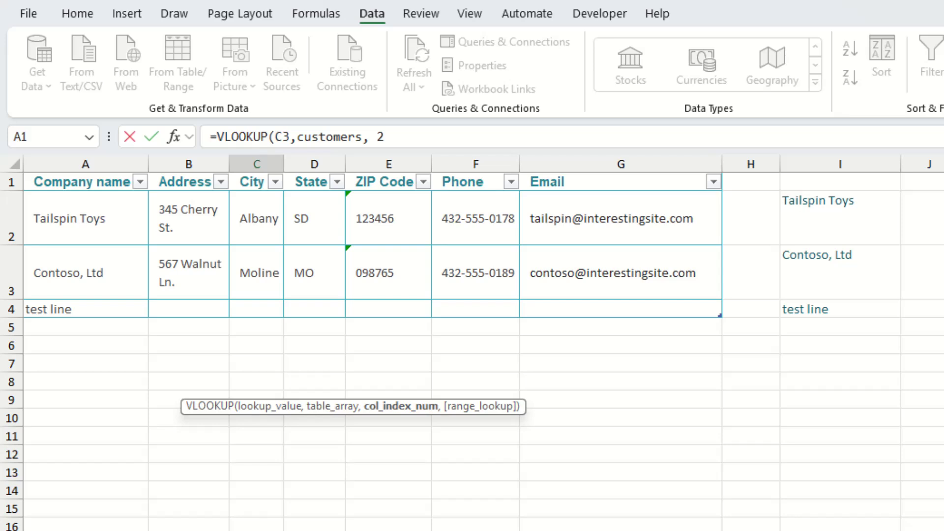
text(2,)
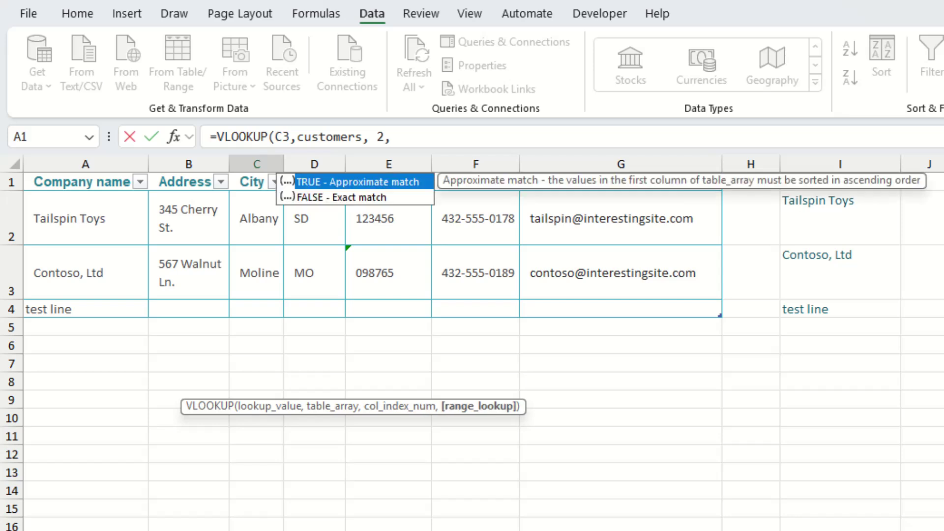
key(Down)
key(Tab)
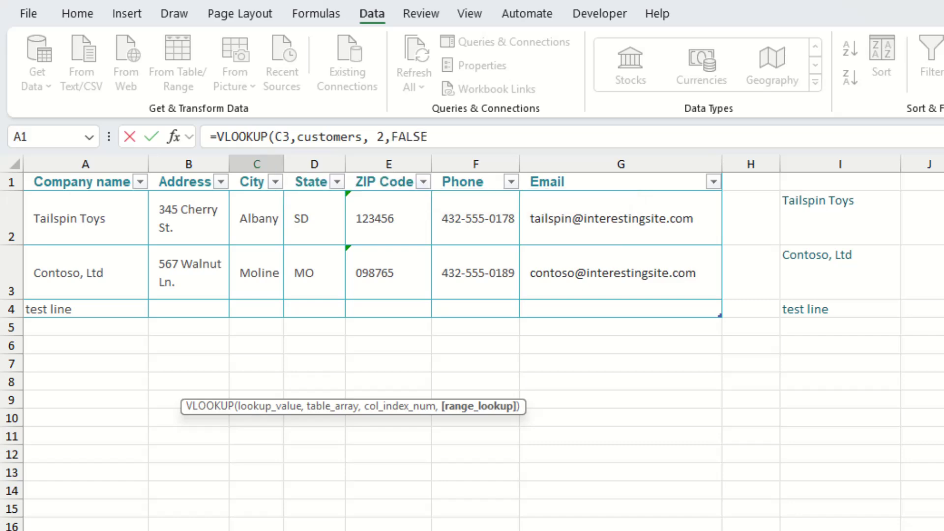
text())
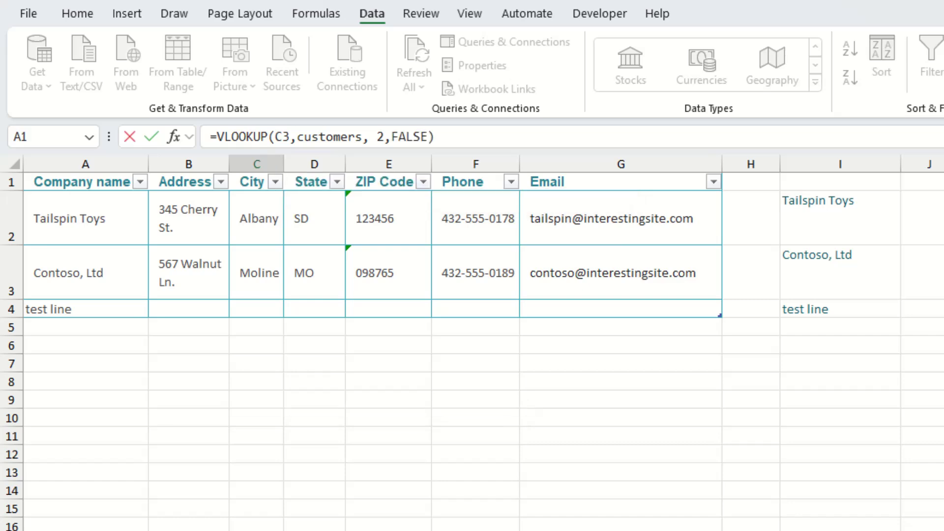
key(Return)
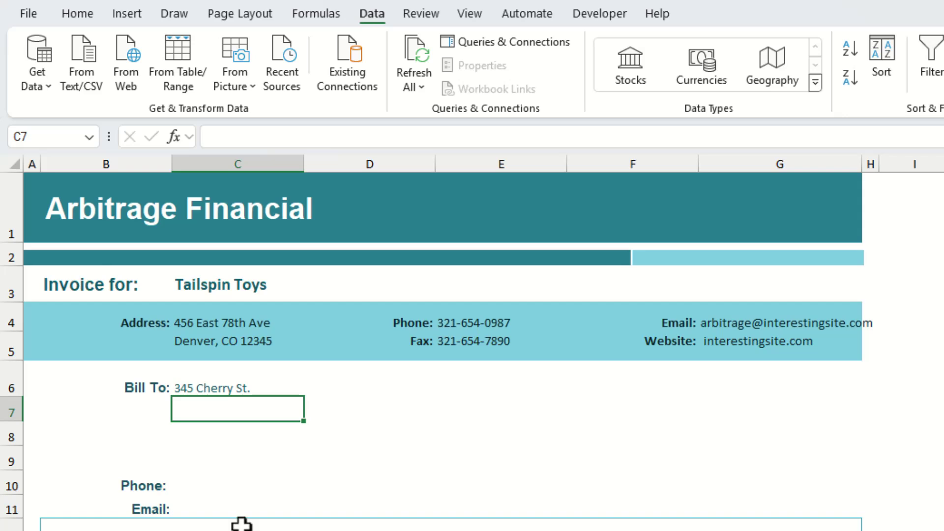
Cycle C3's customer dropdown through Contoso, Ltd, Tailspin Toys and test line, ending on Contoso, Ltd.
click(274, 289)
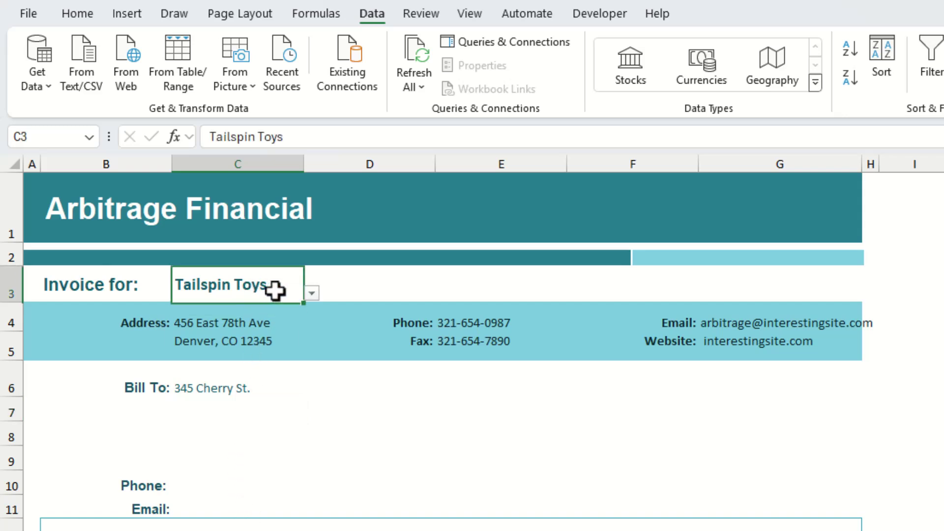
click(312, 293)
click(255, 324)
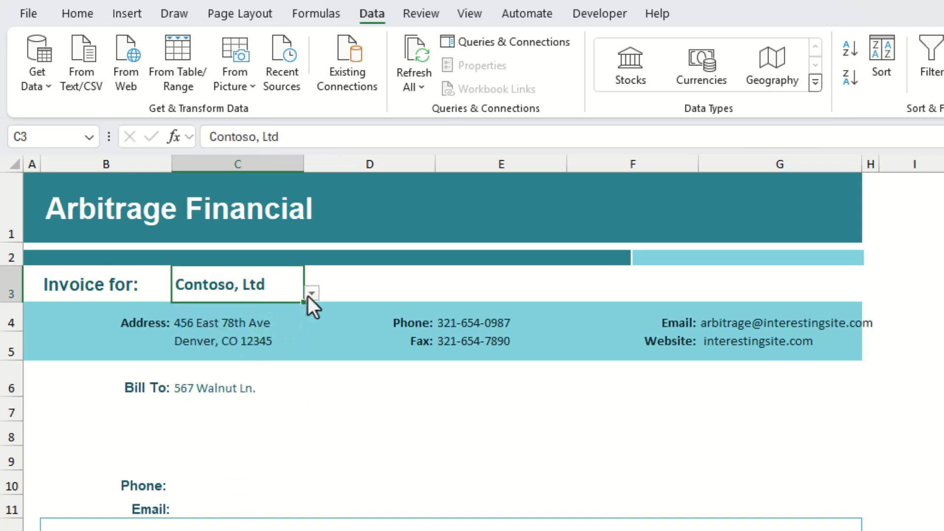
click(312, 293)
click(247, 312)
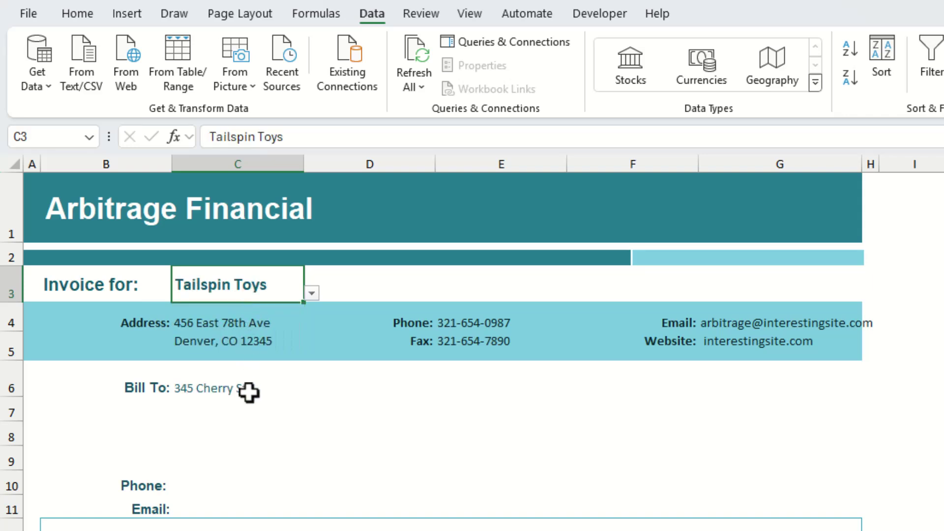
click(313, 294)
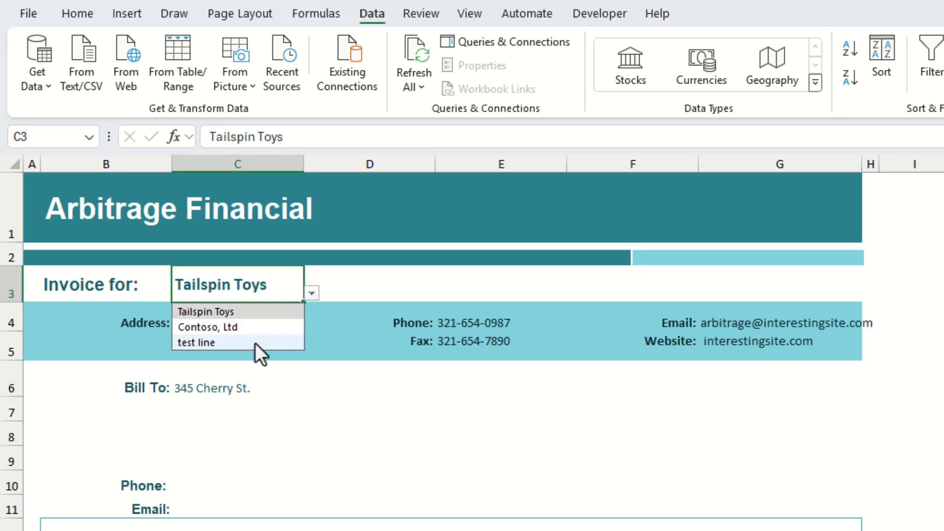
click(255, 343)
click(312, 293)
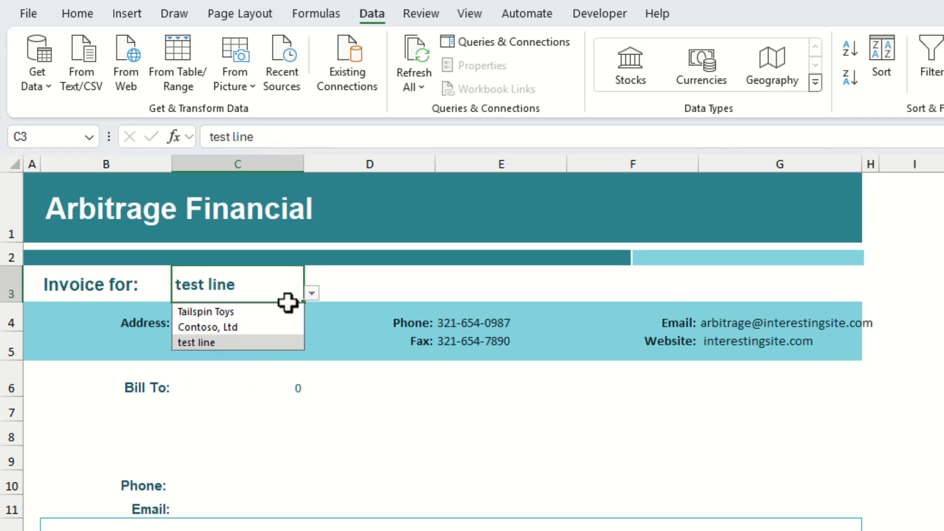
click(248, 326)
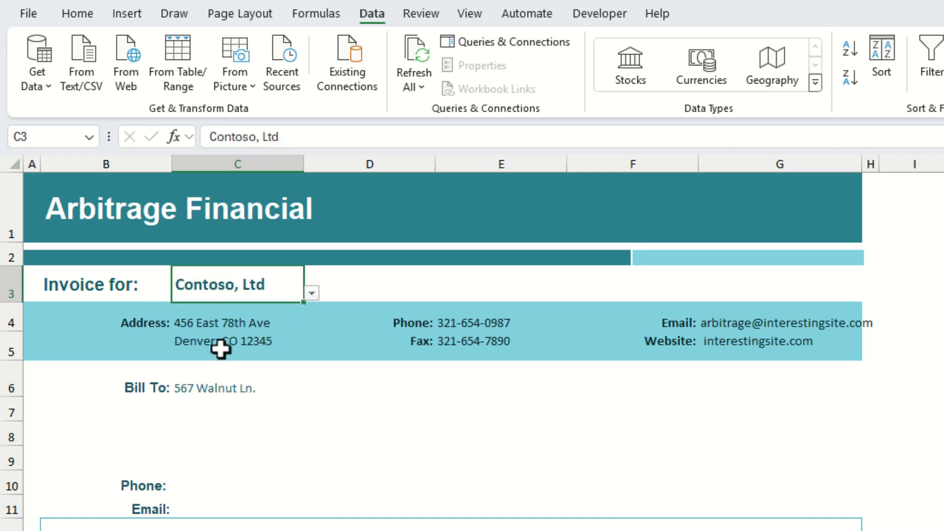
Choose Tailspin Toys in C3 and fill C6's Bill To lookup down to C9.
click(311, 294)
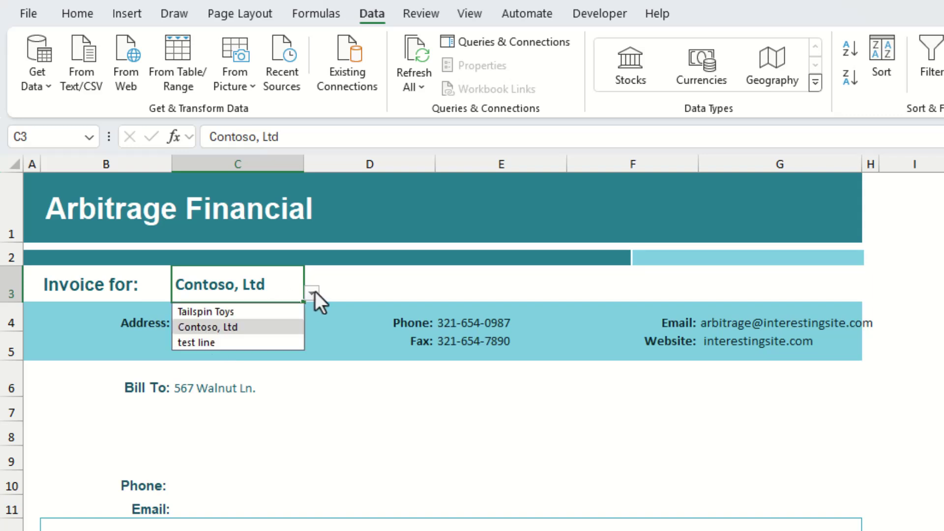
click(269, 310)
click(251, 387)
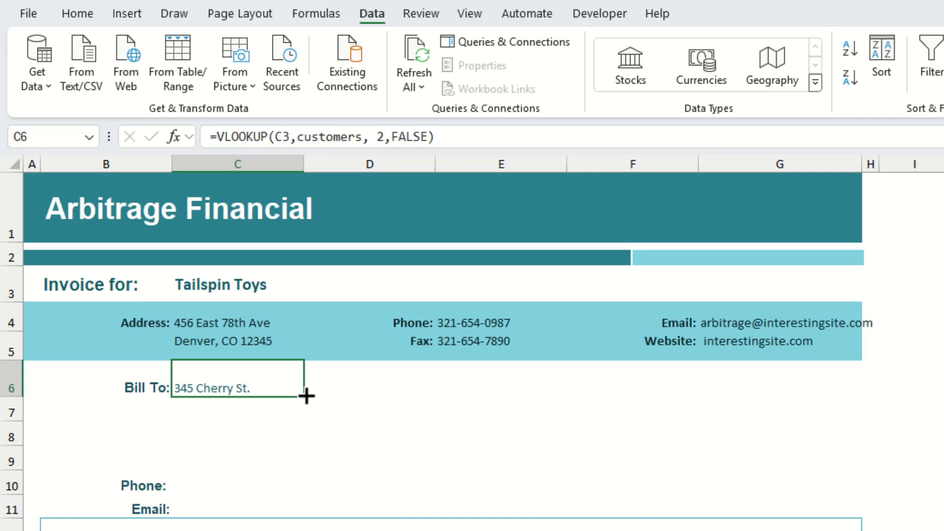
drag(307, 396, 306, 475)
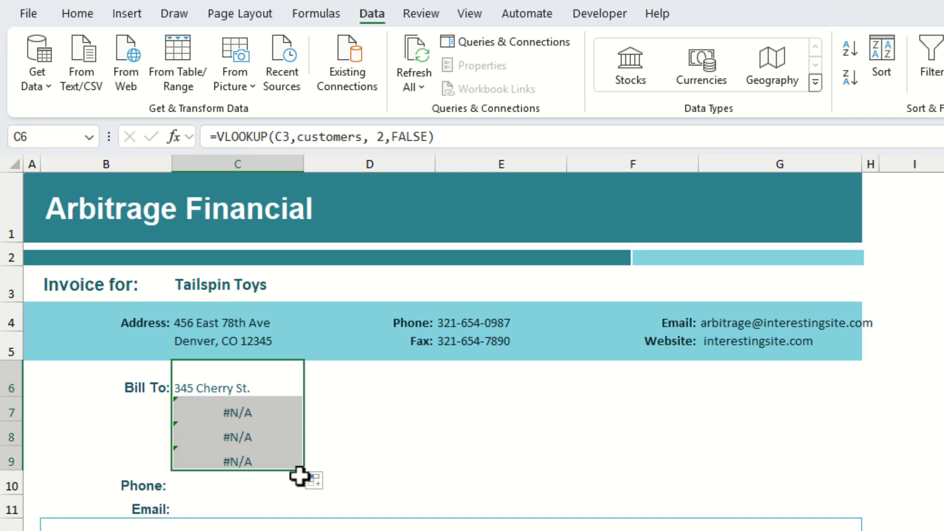
key(ctrl+z)
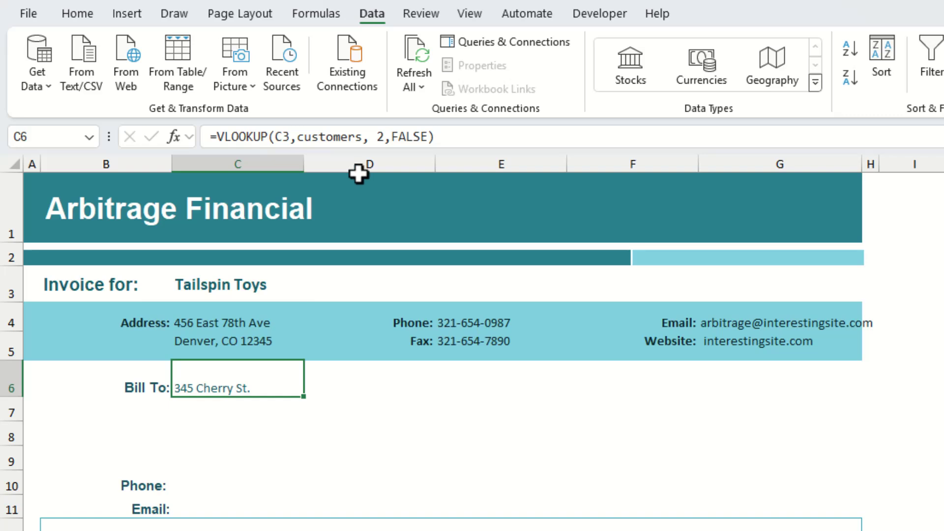
drag(303, 396, 301, 467)
Change the VLOOKUP column index in C7's formula from 2 to 3.
click(258, 411)
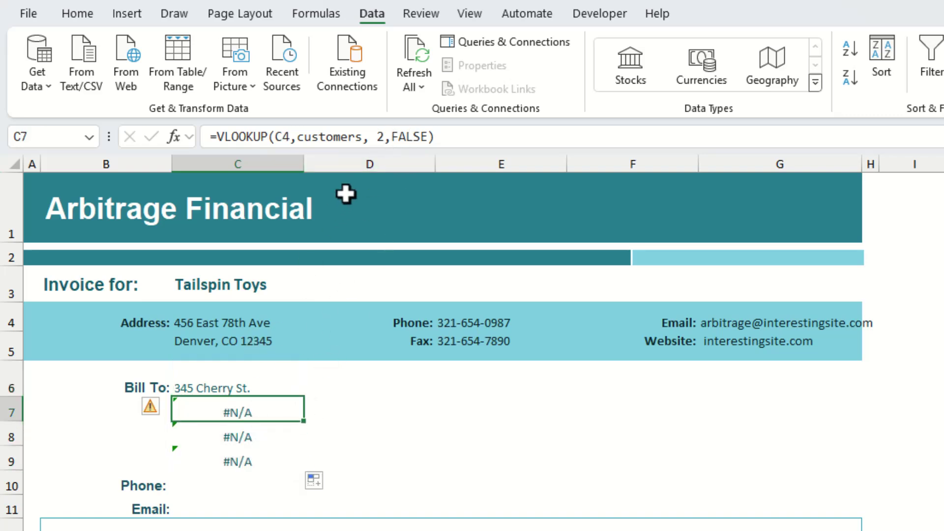
click(376, 144)
key(BackSpace)
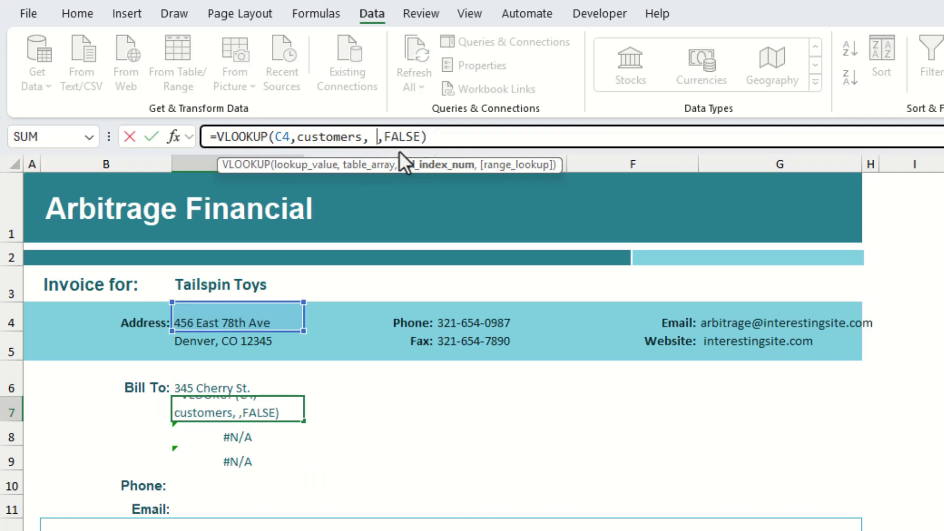
text(3)
key(Return)
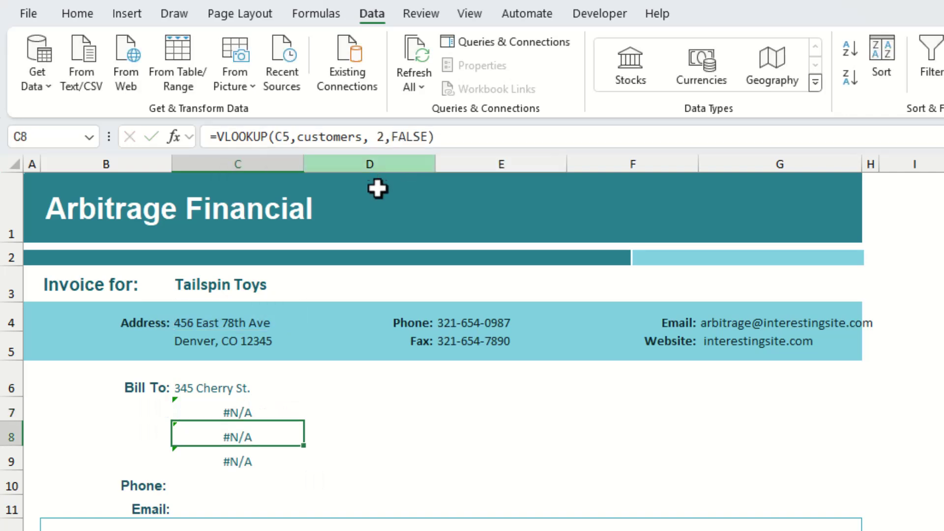
click(254, 392)
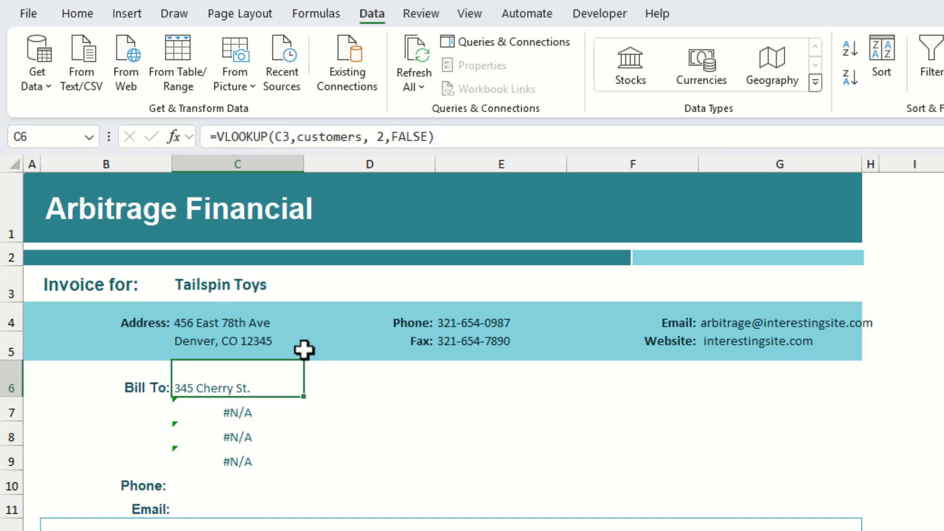
Replace C6's fixed column number with ROW(A2): =VLOOKUP(C3,customers,ROW(A2),FALSE).
click(407, 137)
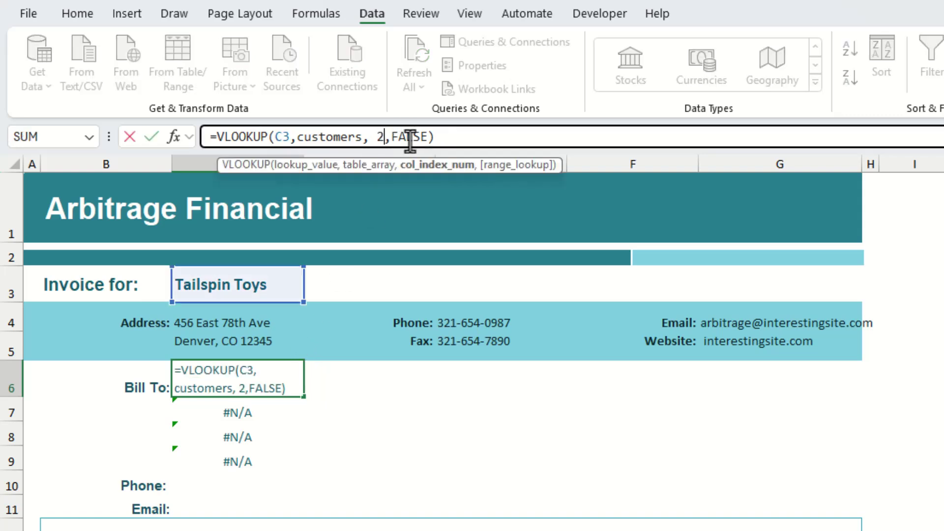
key(BackSpace)
text(row)
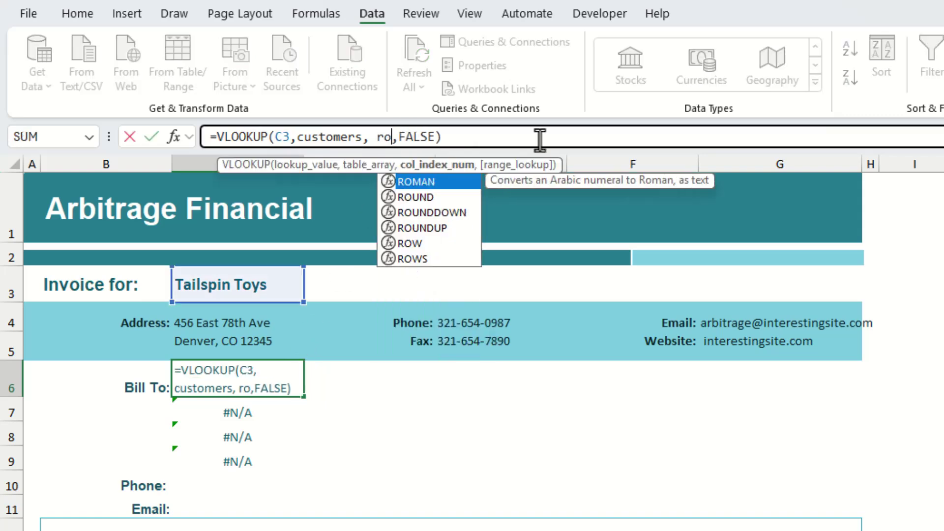
key(Down)
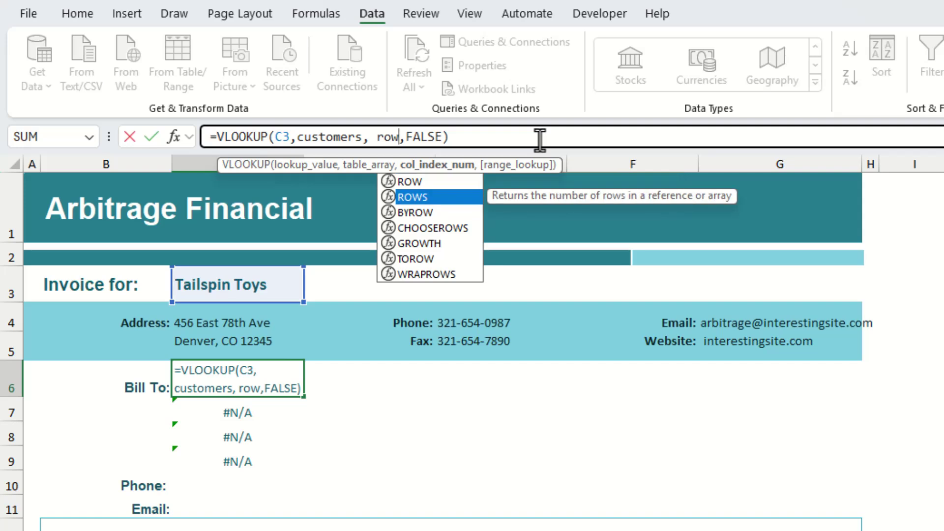
key(Up)
key(Tab)
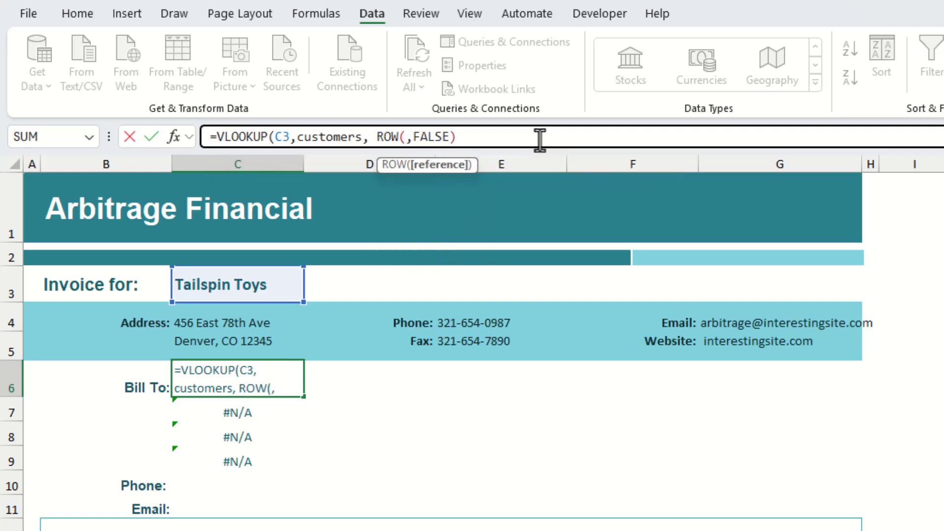
click(33, 218)
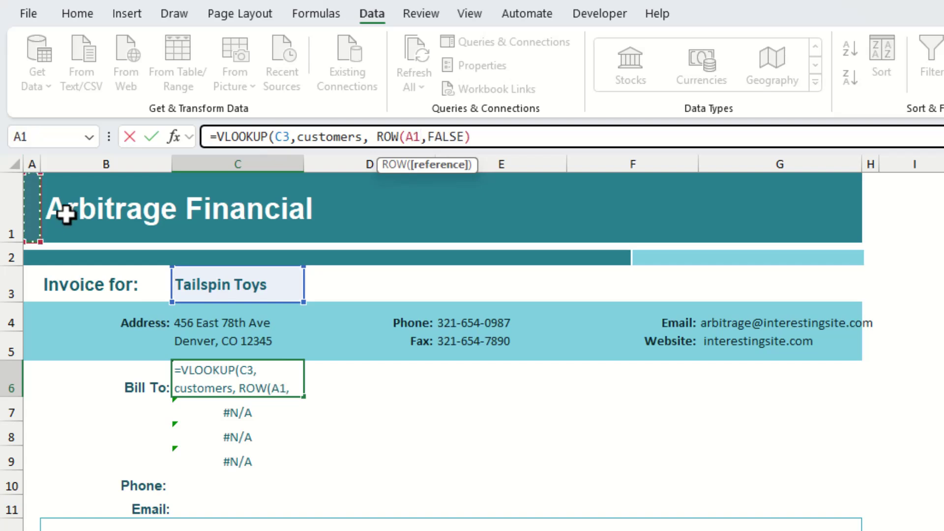
text())
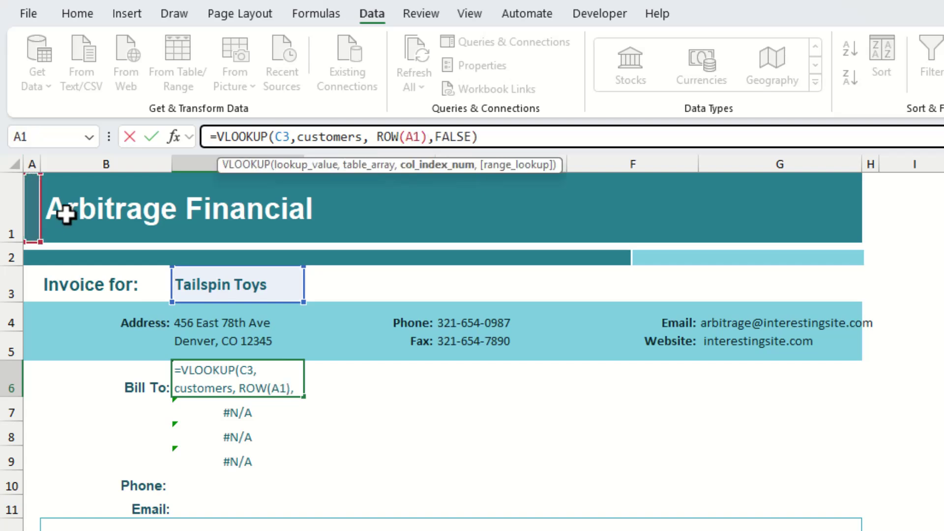
key(BackSpace)
key(BackSpace)
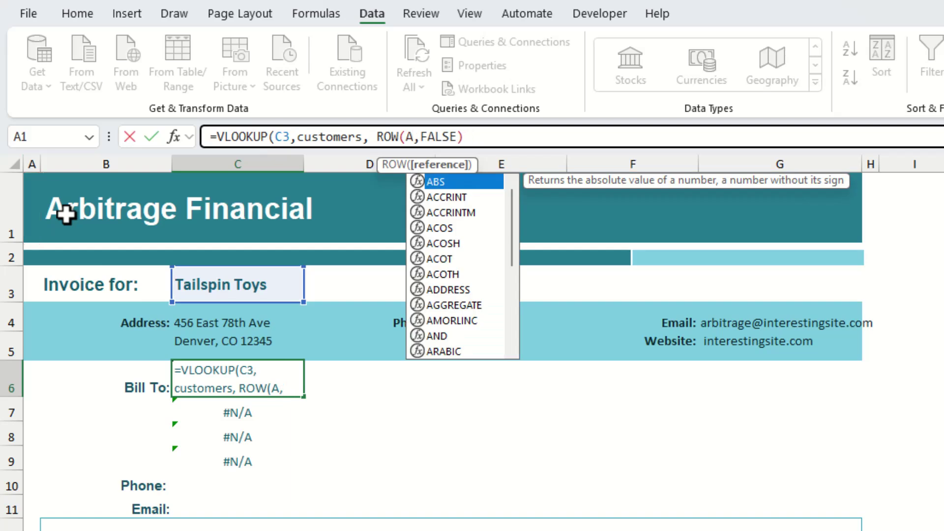
text(2))
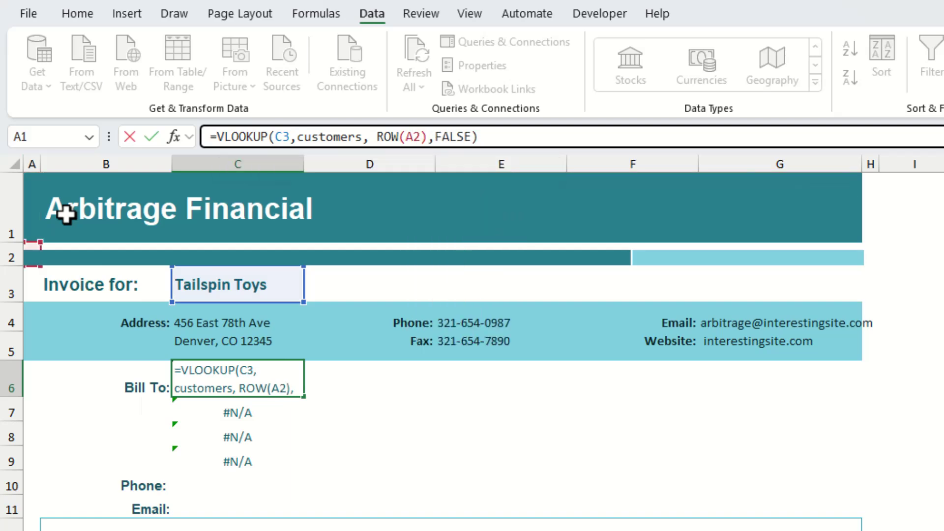
key(Return)
click(254, 391)
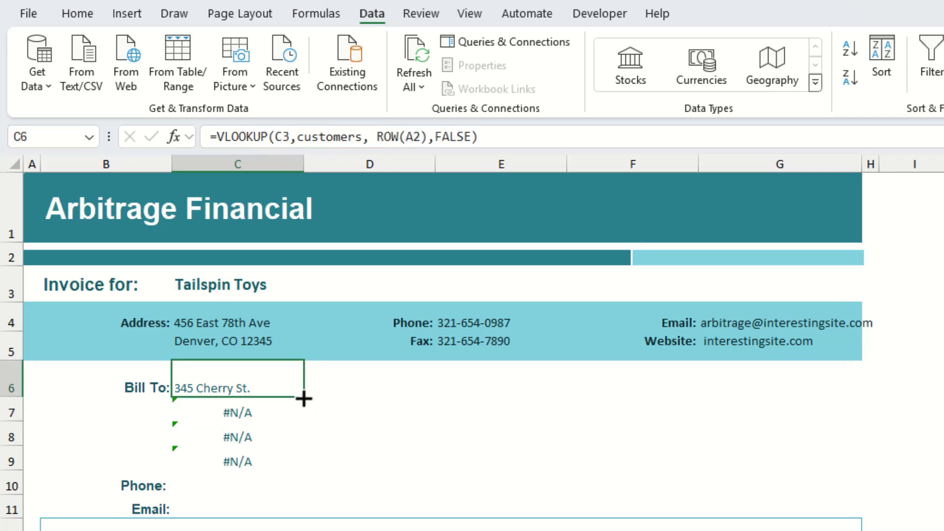
Fill the lookup down to C9 and check the City column on the customer table sheet.
drag(304, 398, 301, 468)
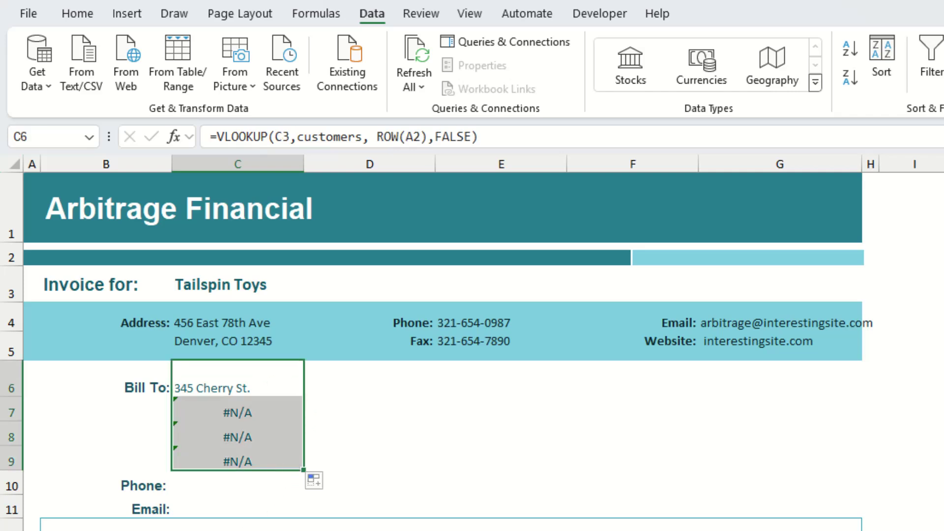
key(ctrl+Page_Down)
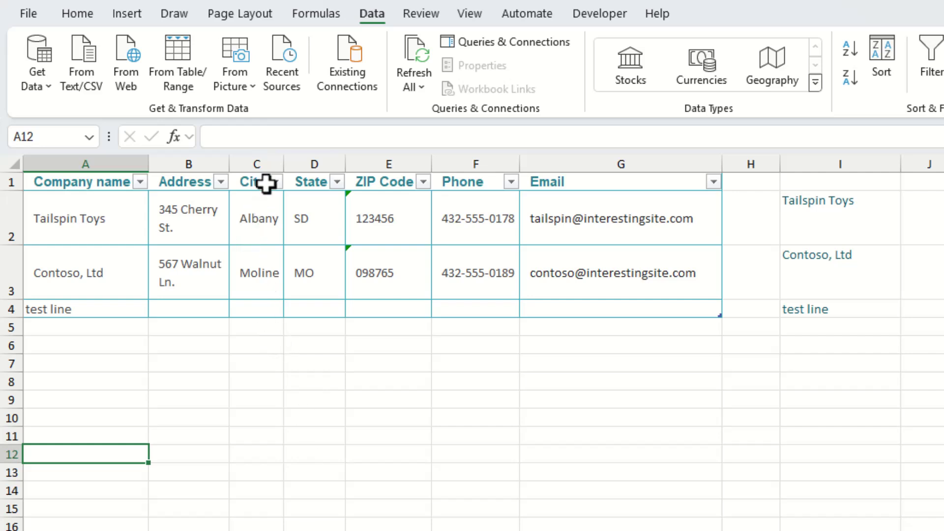
click(260, 202)
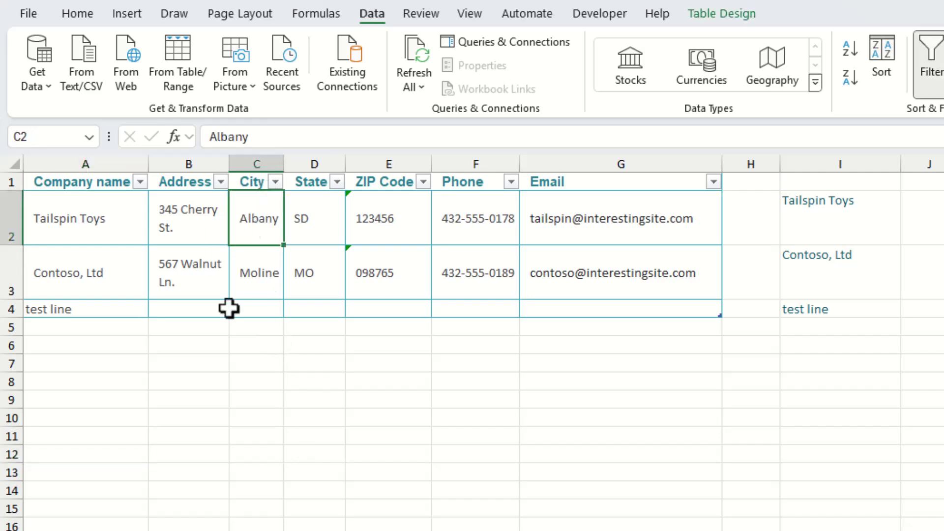
key(ctrl+Page_Up)
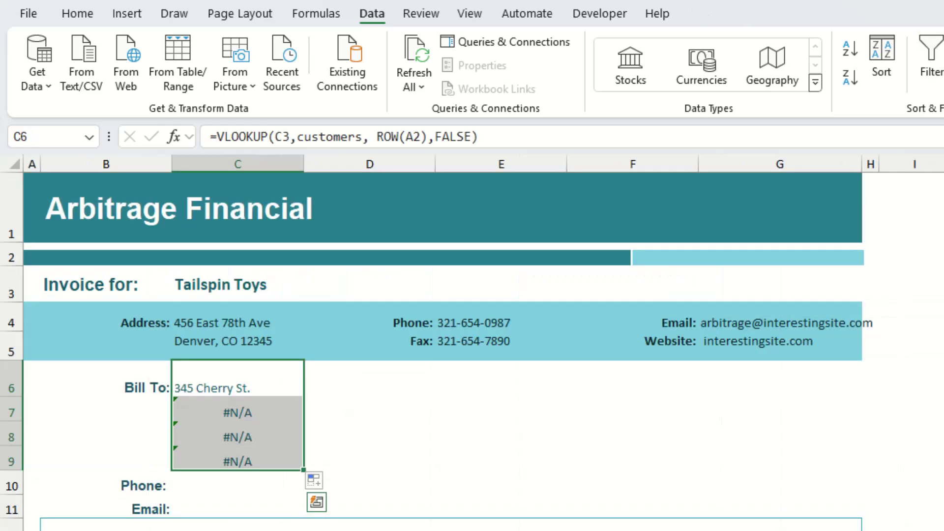
Make C6's customer reference absolute as $C$3 with F4.
click(241, 381)
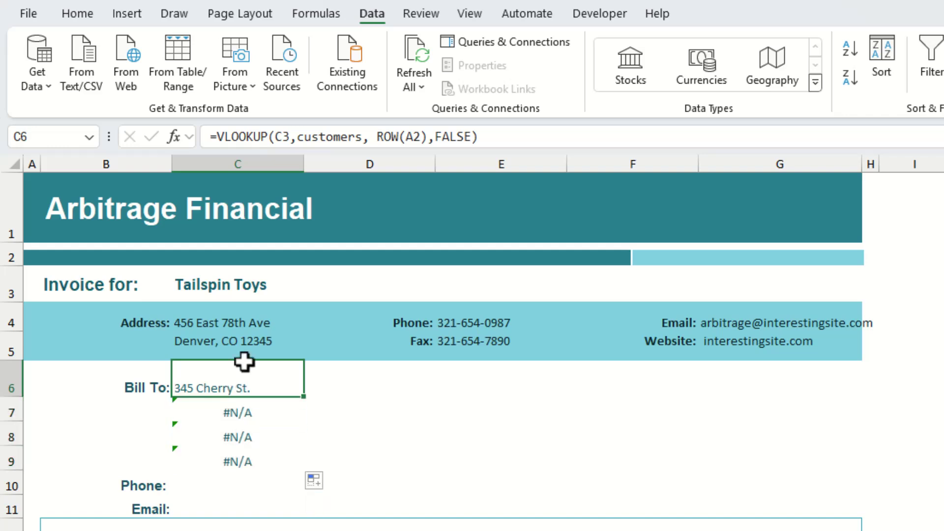
click(285, 141)
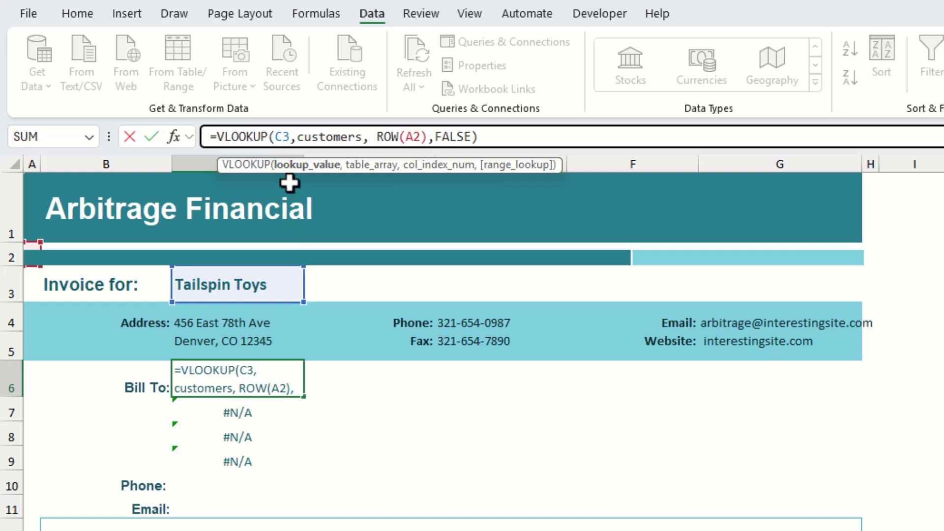
key(F4)
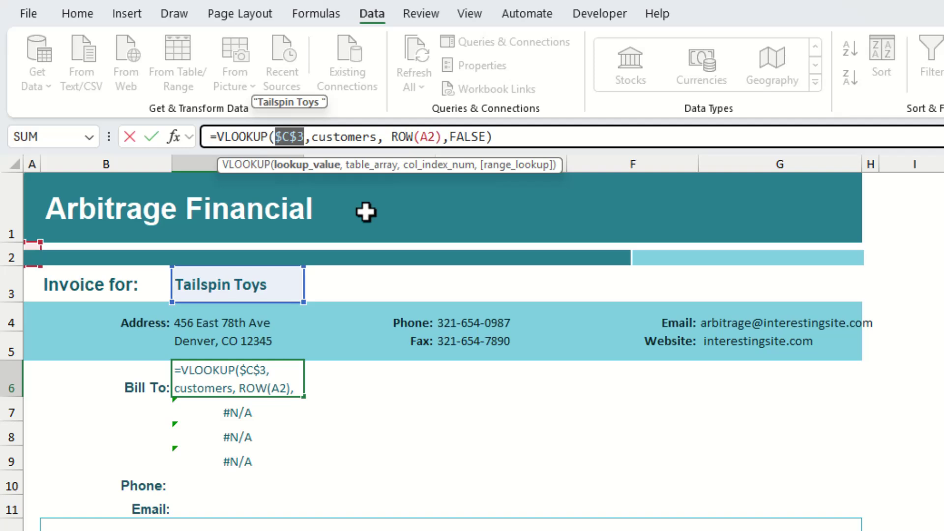
key(Return)
click(250, 385)
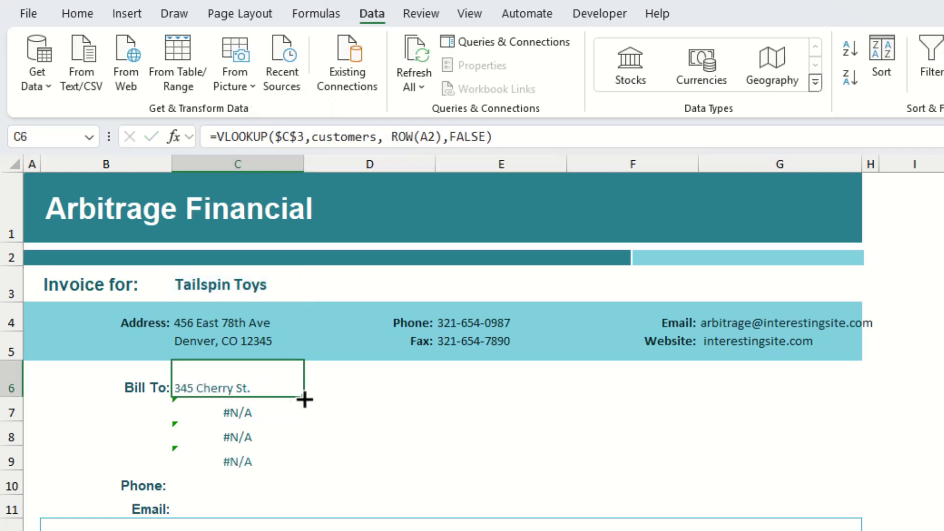
Fill C6's lookup down through the email row C11 and autofit column C.
drag(307, 399, 292, 472)
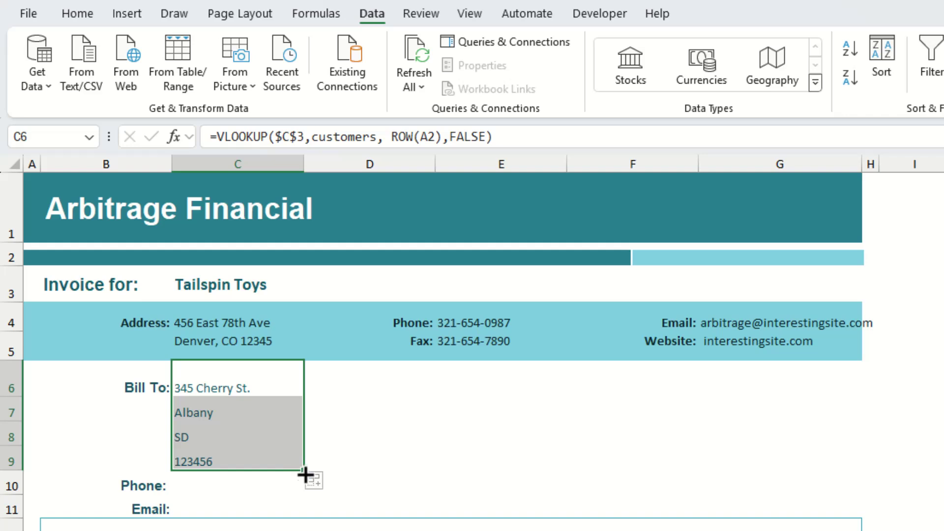
drag(304, 471, 306, 512)
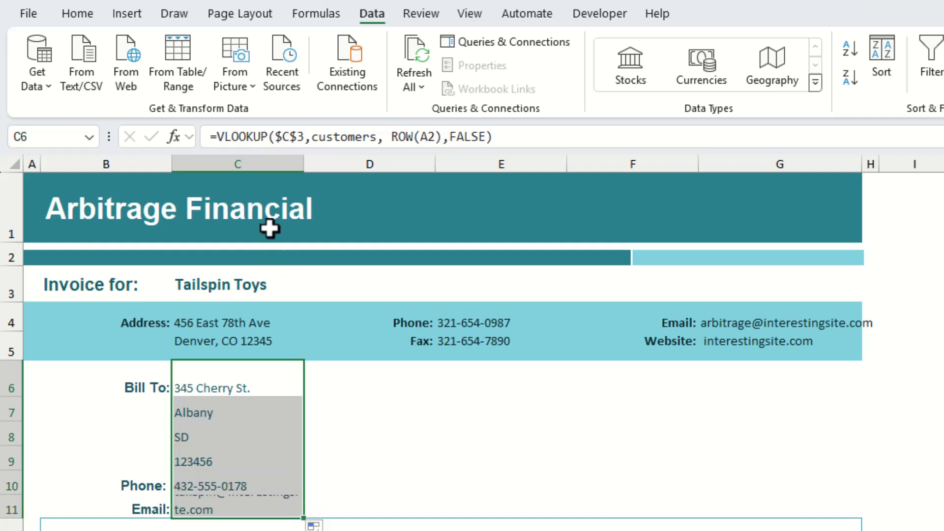
double_click(301, 168)
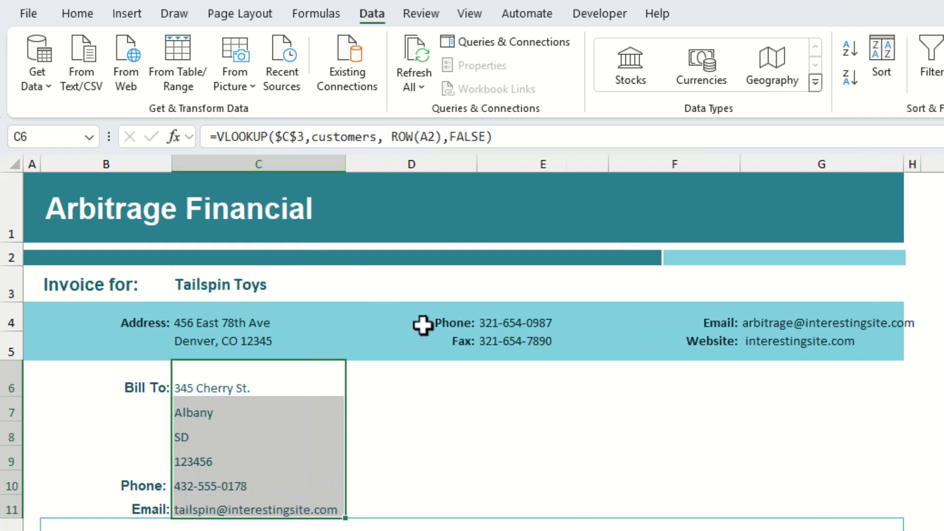
Select Contoso, Ltd as the invoice customer in C3.
click(270, 294)
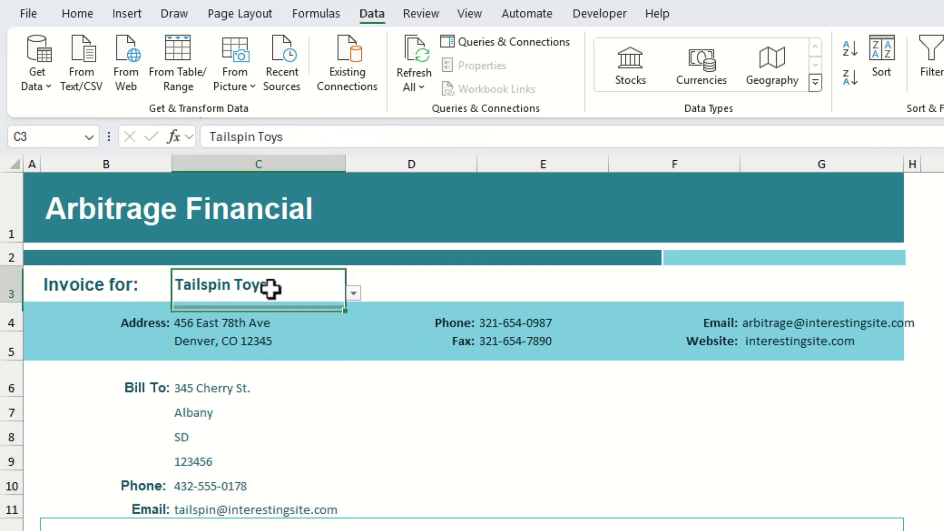
click(353, 293)
click(294, 324)
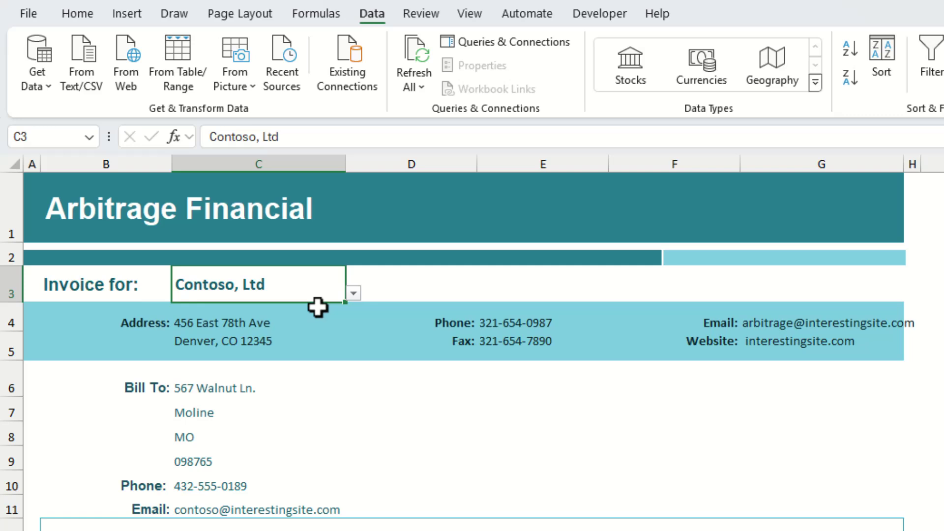
click(353, 294)
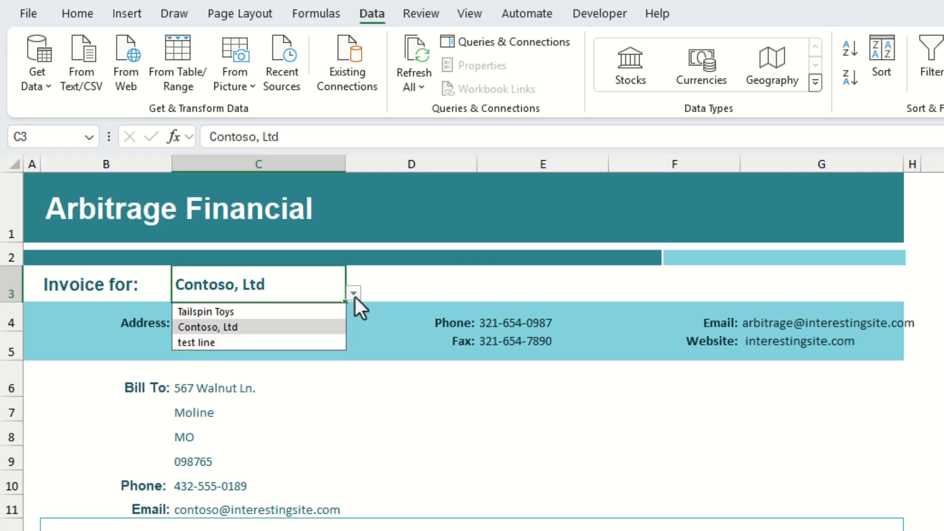
Pick test line in C3, select the zero-showing cells C6:C11, and collapse the ribbon.
click(297, 341)
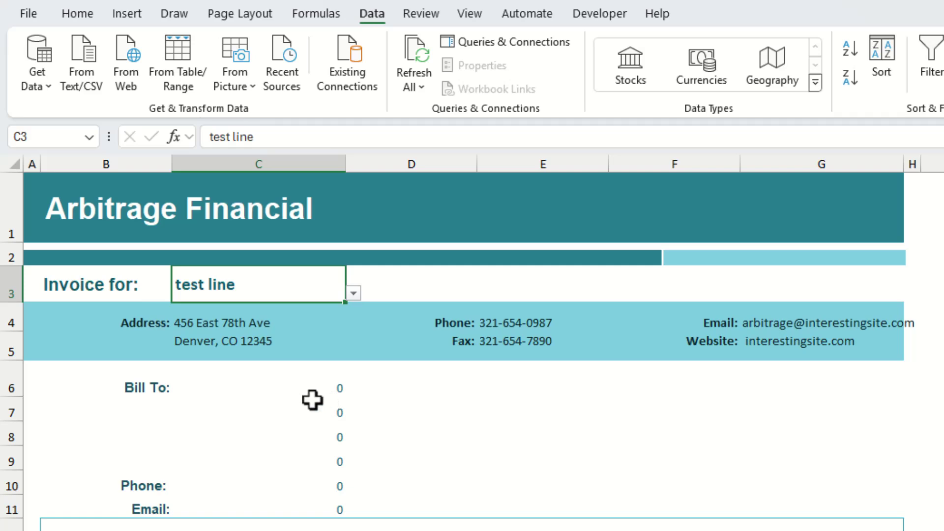
drag(267, 379, 254, 502)
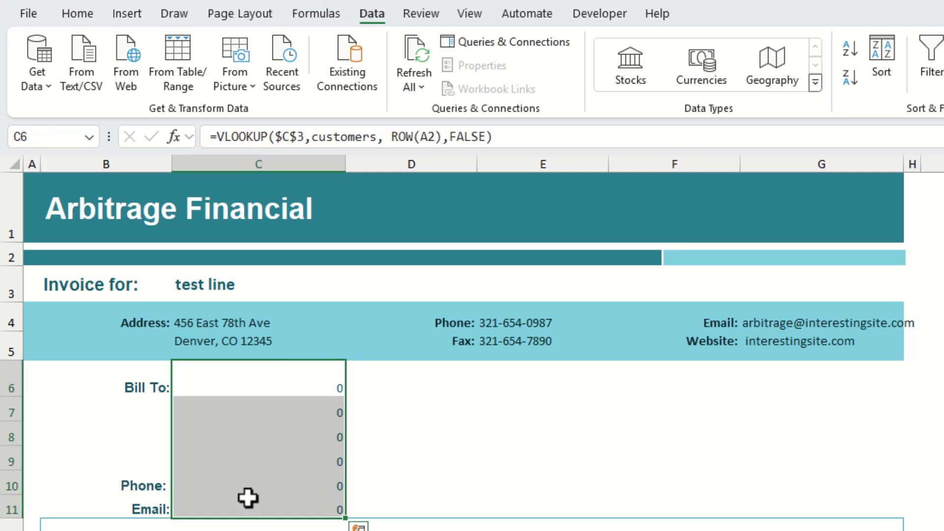
key(ctrl+F1)
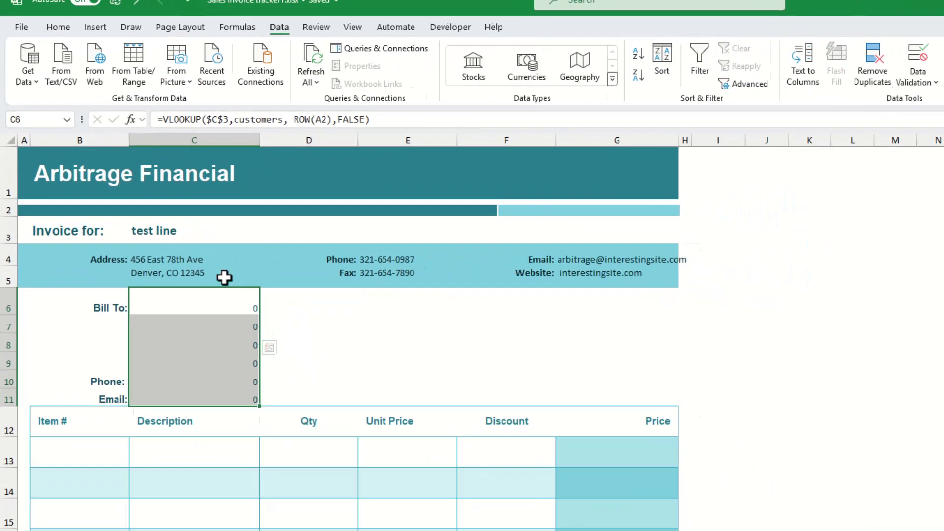
Give C6:C11 the custom number format ';' so zero results appear blank.
right_click(224, 277)
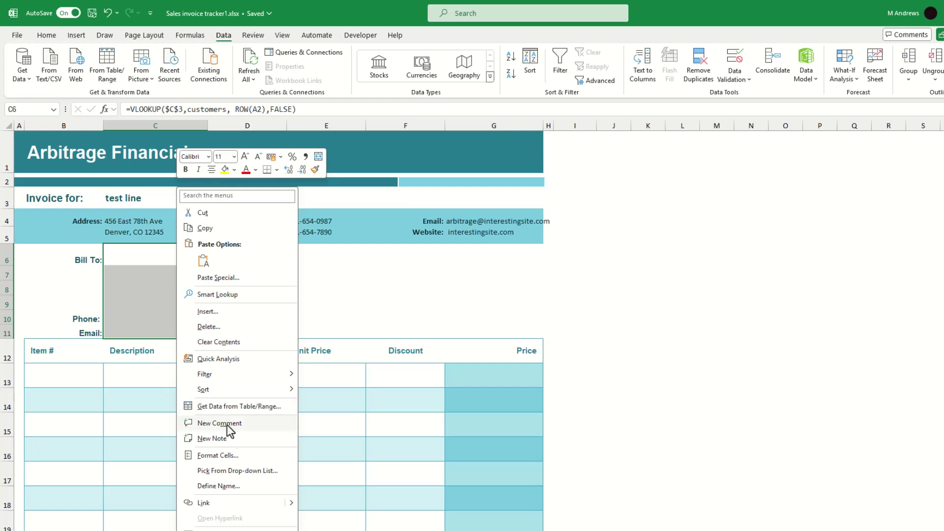
click(218, 455)
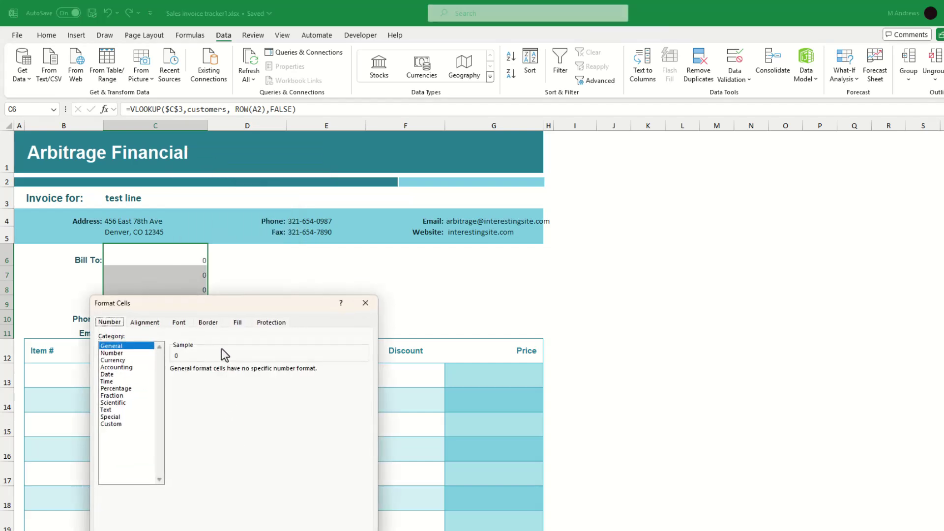
click(111, 423)
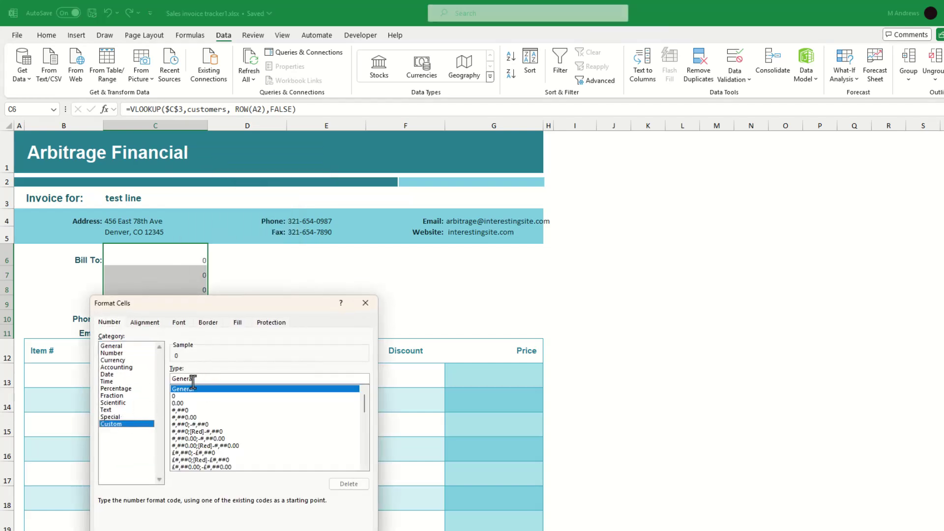
drag(193, 382, 143, 380)
text(;)
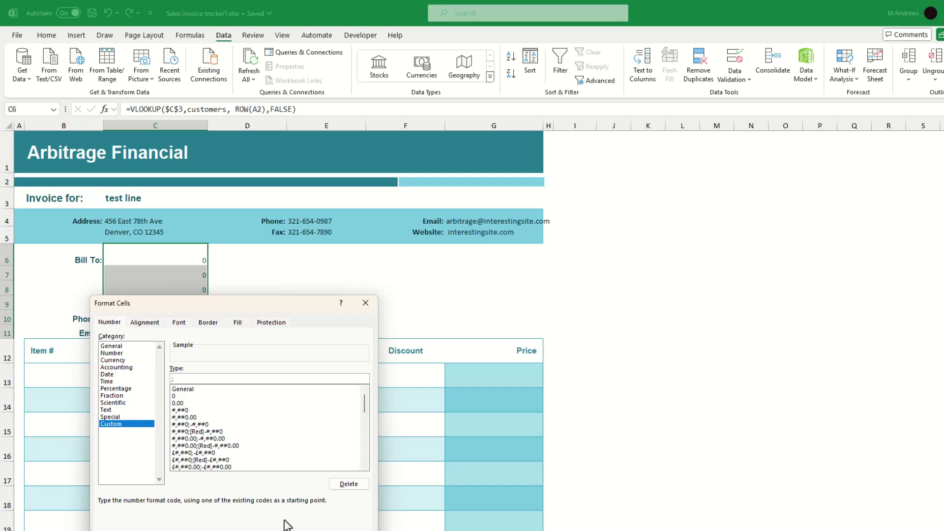
key(Return)
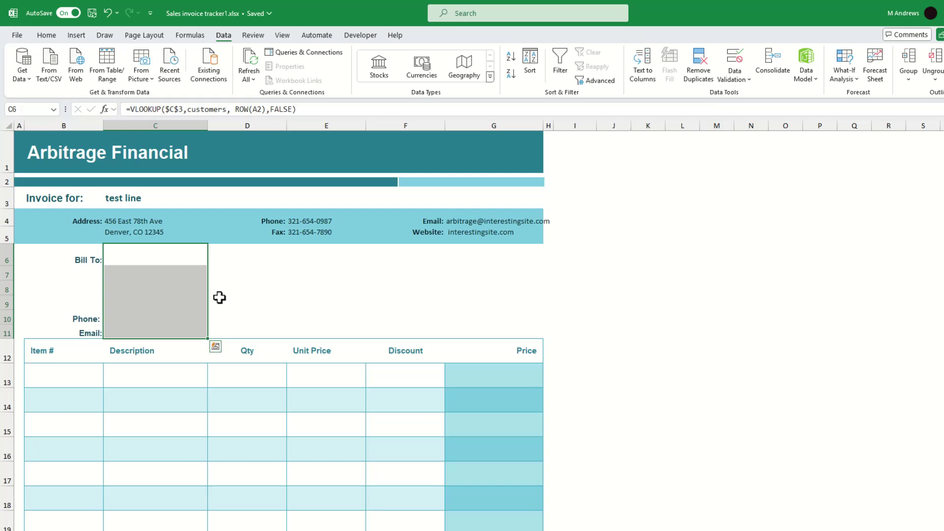
click(174, 197)
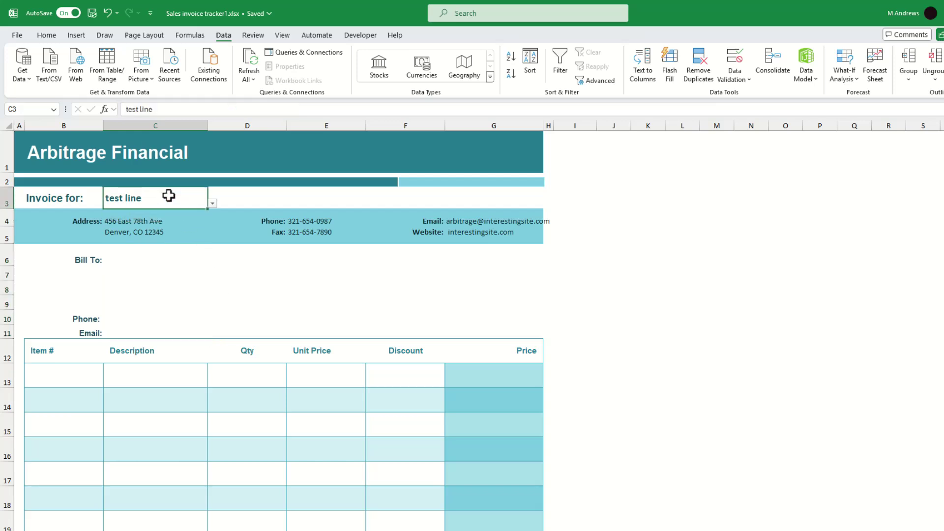